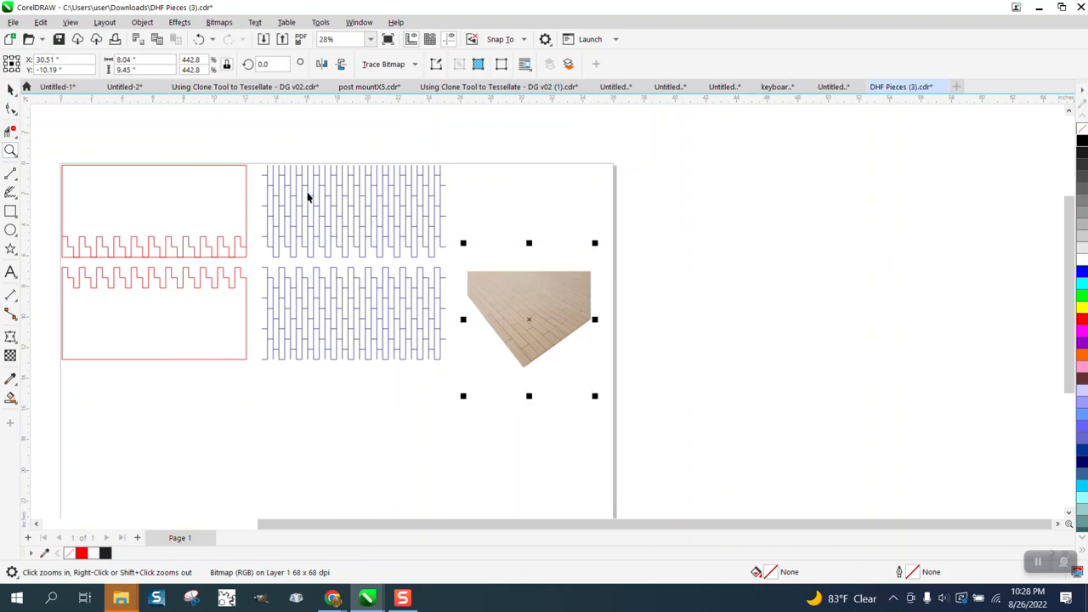
# - Select both blue tile patterns and nudge them left onto the red box outlines
pyautogui.click(311, 197)
pyautogui.moveTo(260, 159); pyautogui.dragTo(468, 366)
pyautogui.press('Left')
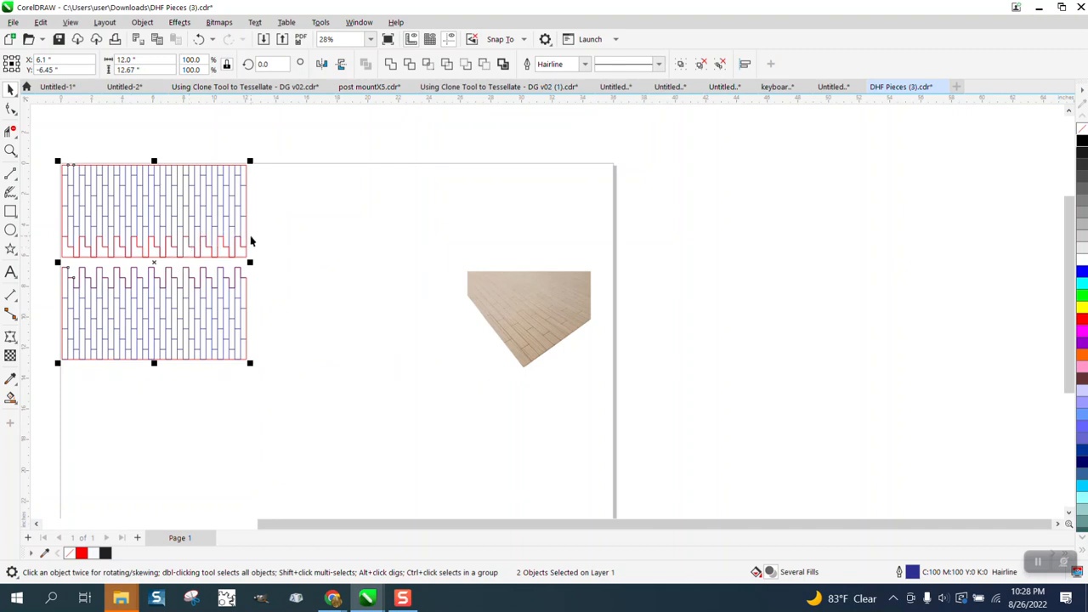
# - Nudge the two blue tile patterns further left, off the page
pyautogui.scroll(-1, 351, 256)
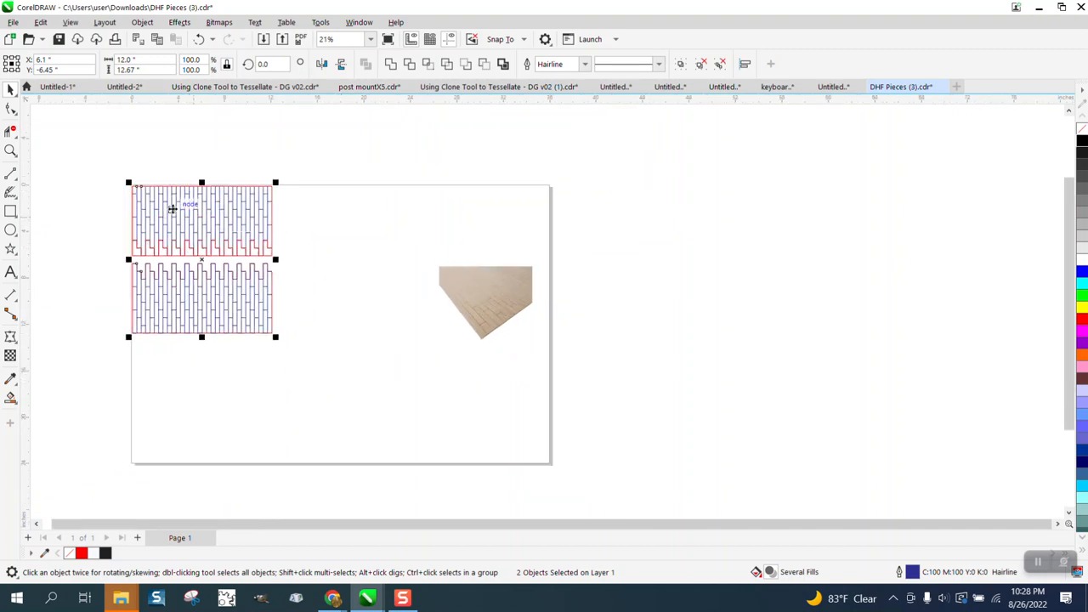
pyautogui.scroll(-1, 255, 249)
pyautogui.scroll(-1, 306, 269)
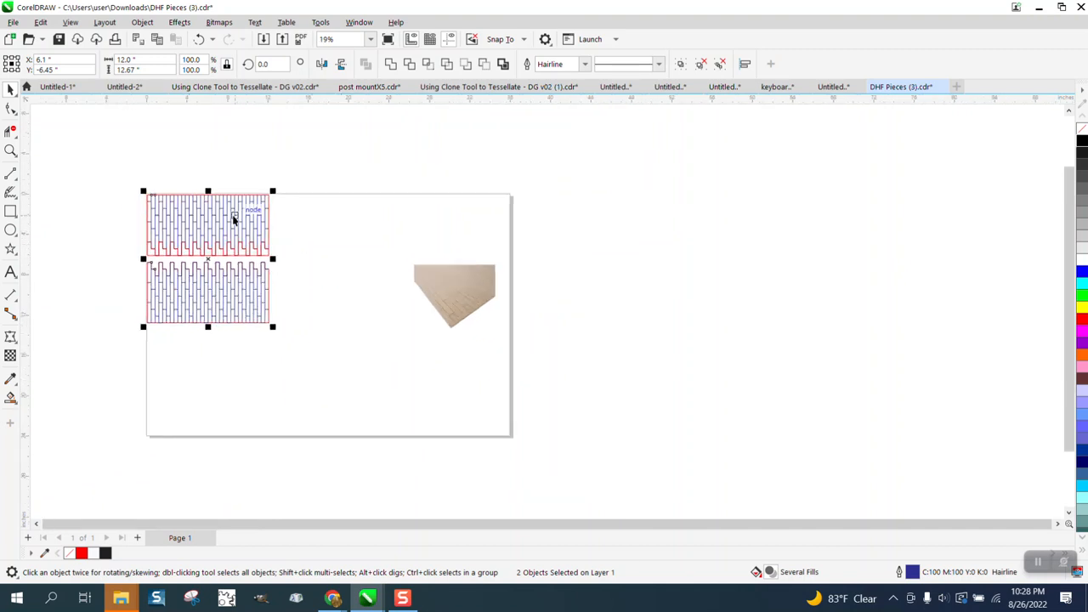
pyautogui.scroll(-1, 404, 257)
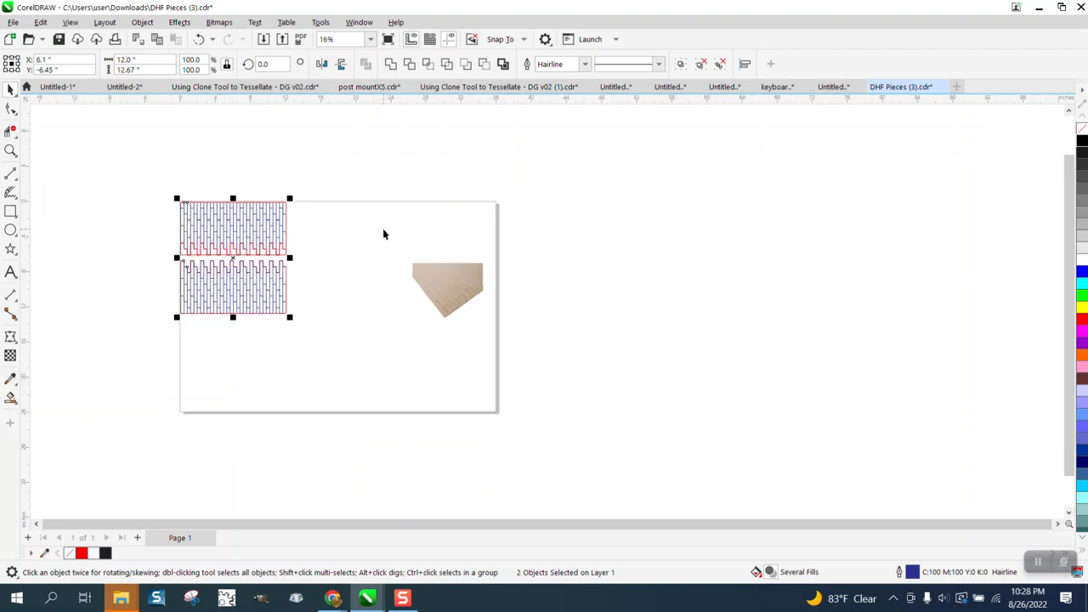
pyautogui.press('Left')
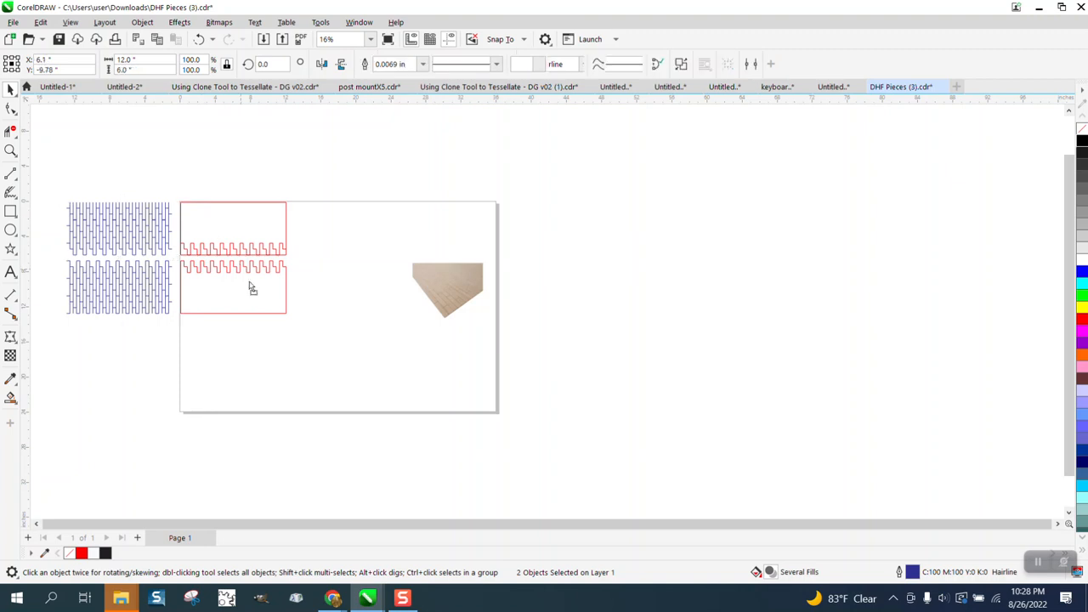
# - Move the lower red outline to the middle of the page
pyautogui.moveTo(249, 286); pyautogui.dragTo(298, 335)
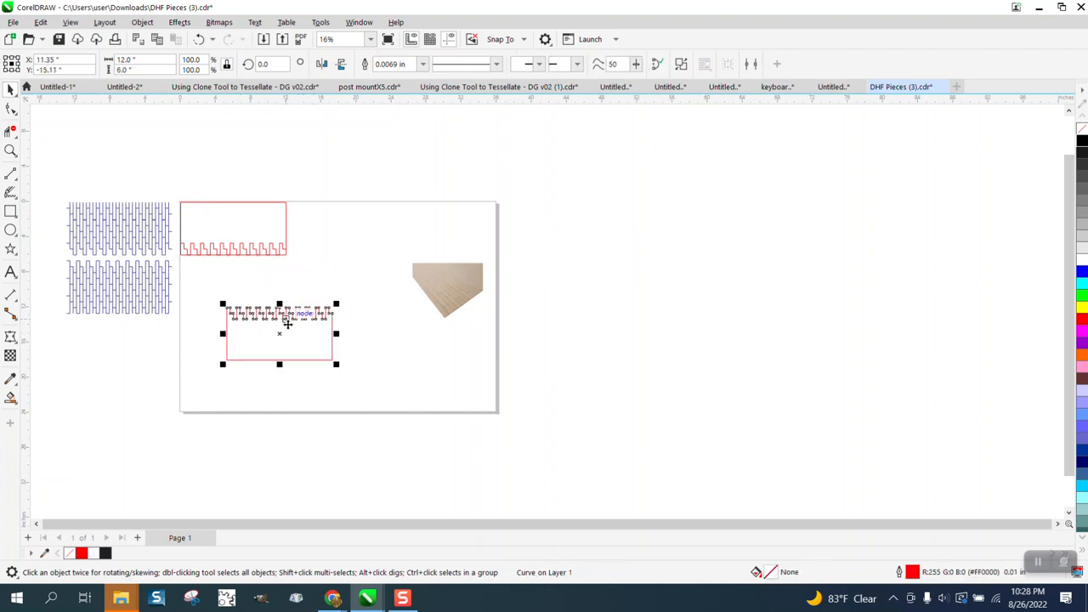
pyautogui.moveTo(298, 327); pyautogui.dragTo(360, 296)
pyautogui.press('Escape')
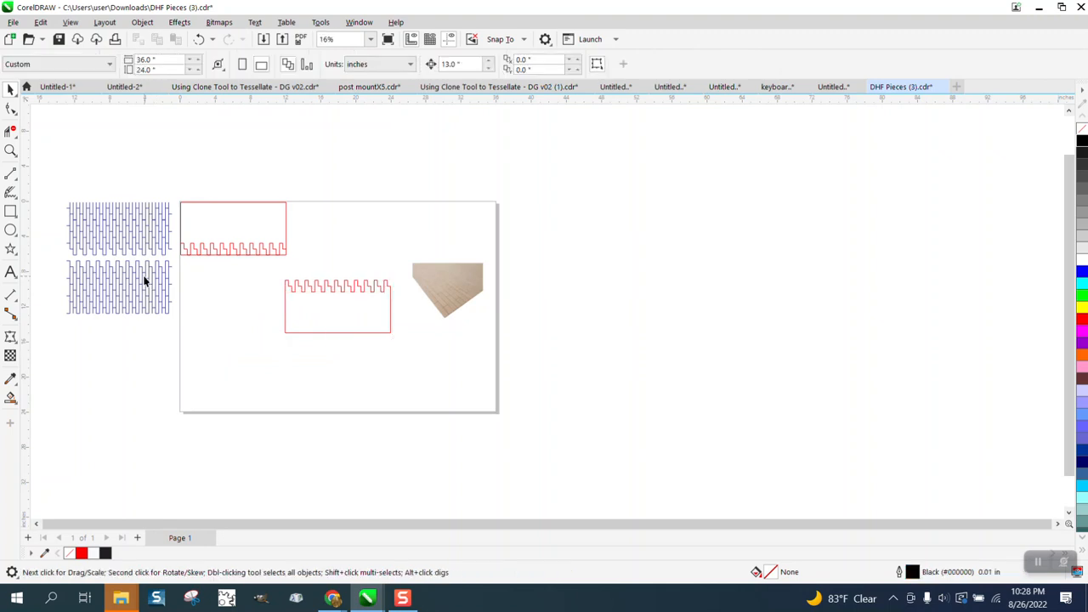
# - Center the lower blue tile pattern on the page, over the red outline
pyautogui.click(157, 296)
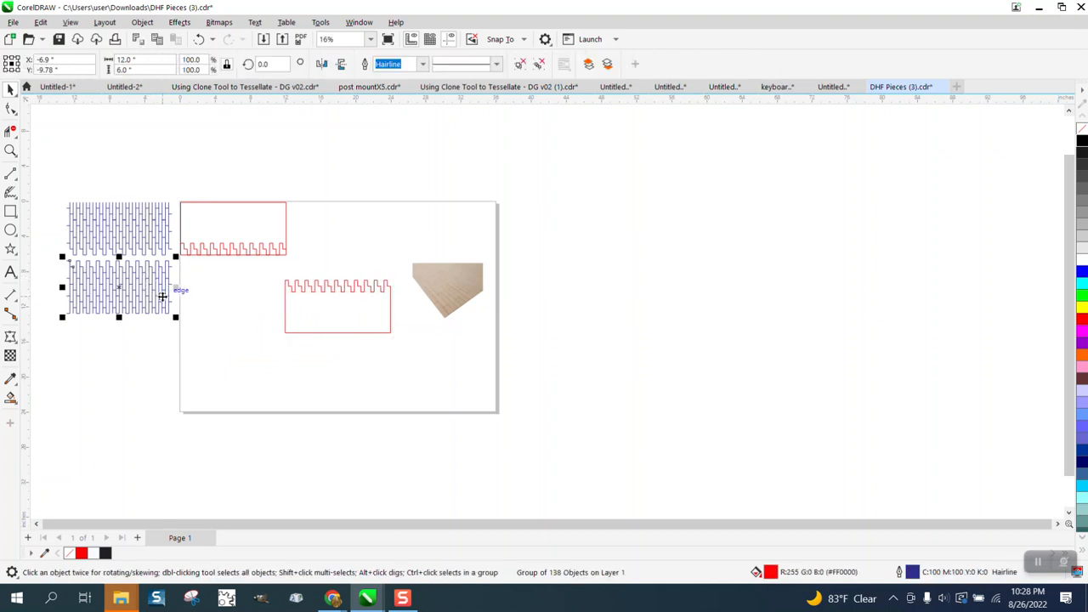
pyautogui.press('p')
# - Move the upper blue pattern and red outline together off the page to the right
pyautogui.moveTo(49, 193); pyautogui.dragTo(310, 276)
pyautogui.moveTo(184, 228); pyautogui.dragTo(700, 215)
# - Move the overlaid blue pattern and red outline to the page's top-left corner
pyautogui.moveTo(266, 268); pyautogui.dragTo(414, 346)
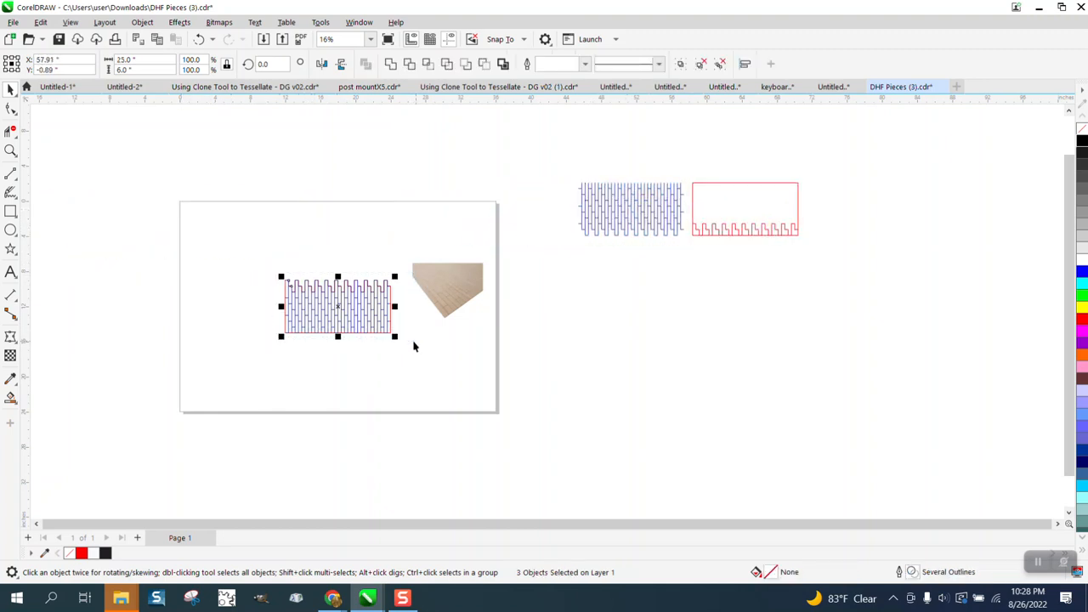
pyautogui.moveTo(287, 279); pyautogui.dragTo(514, 357)
pyautogui.click(10, 150)
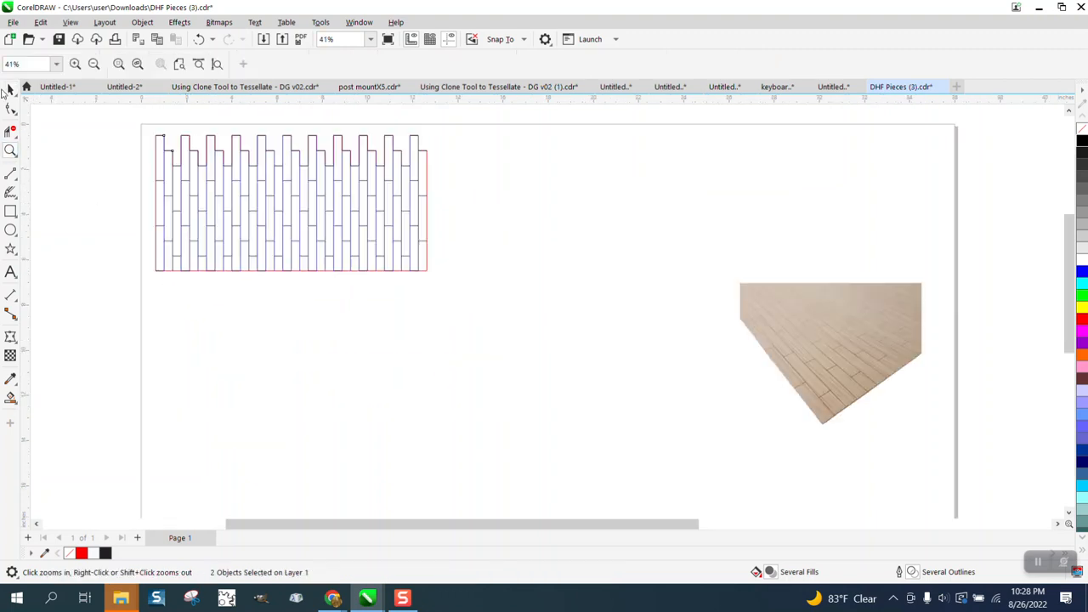
# - Nudge the red outline left, away from the blue pattern
pyautogui.click(10, 89)
pyautogui.click(142, 180)
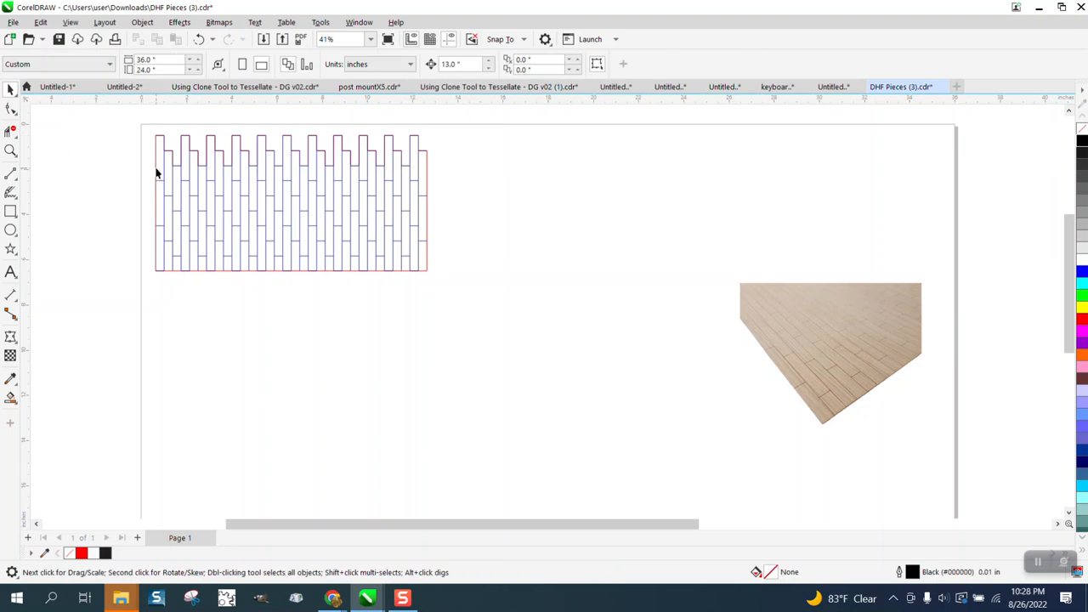
pyautogui.click(156, 170)
pyautogui.press('Left')
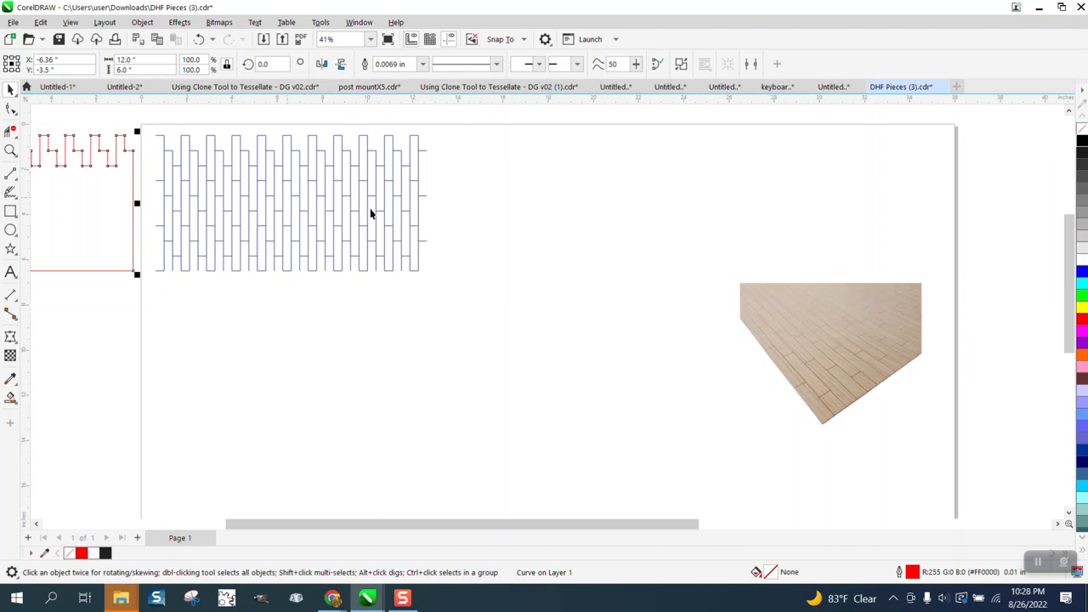
# - Nudge the blue pattern up off the page and the red outline back into place
pyautogui.click(247, 217)
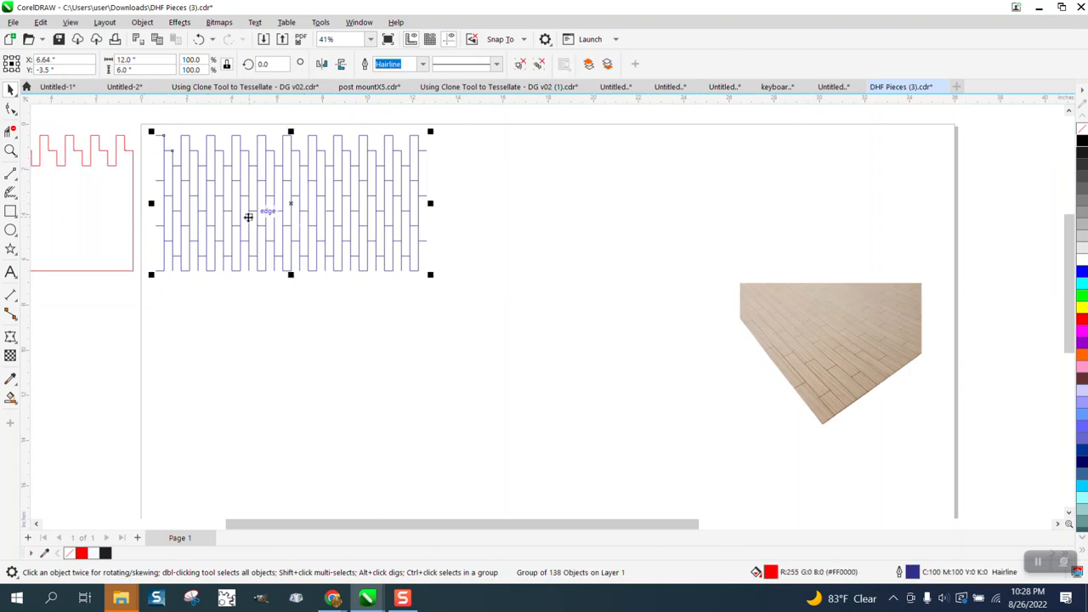
pyautogui.press('Delete')
pyautogui.click(130, 210)
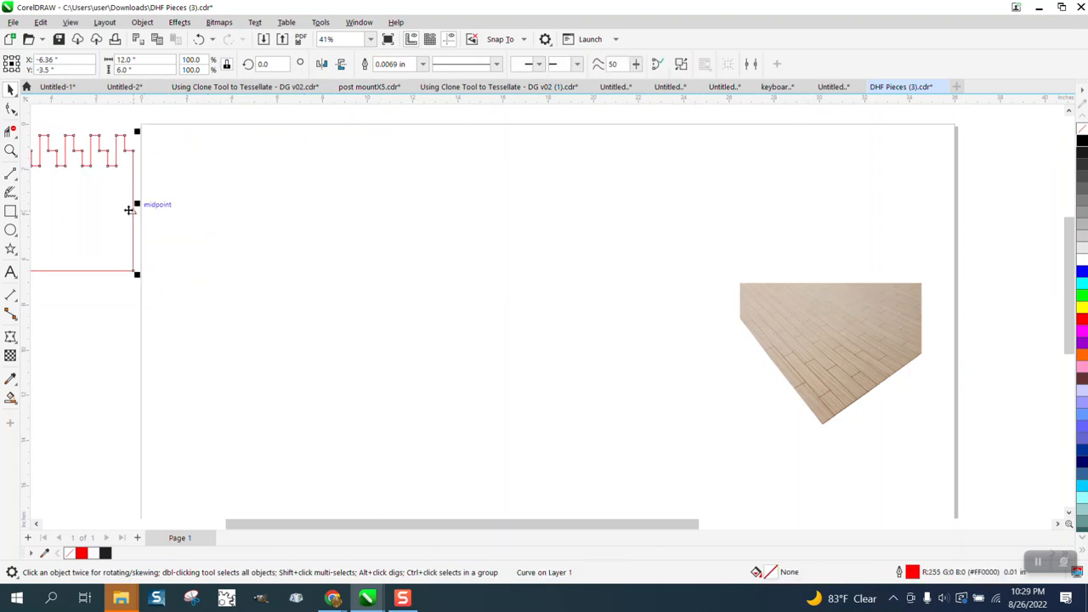
pyautogui.press('Right')
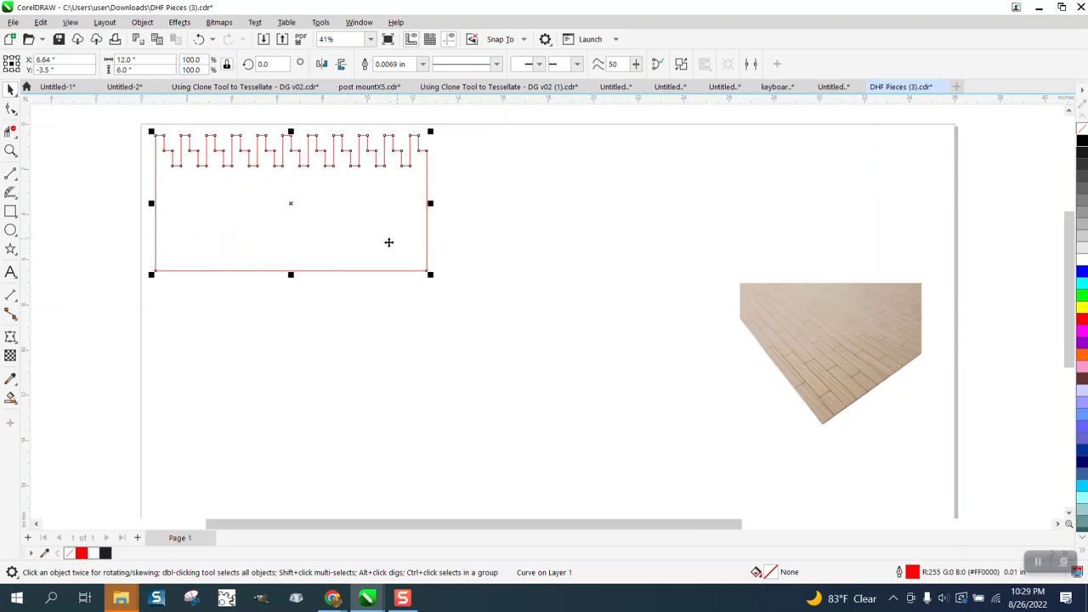
# - Nudge the blue pattern back down onto the red outline
pyautogui.scroll(-3, 388, 242)
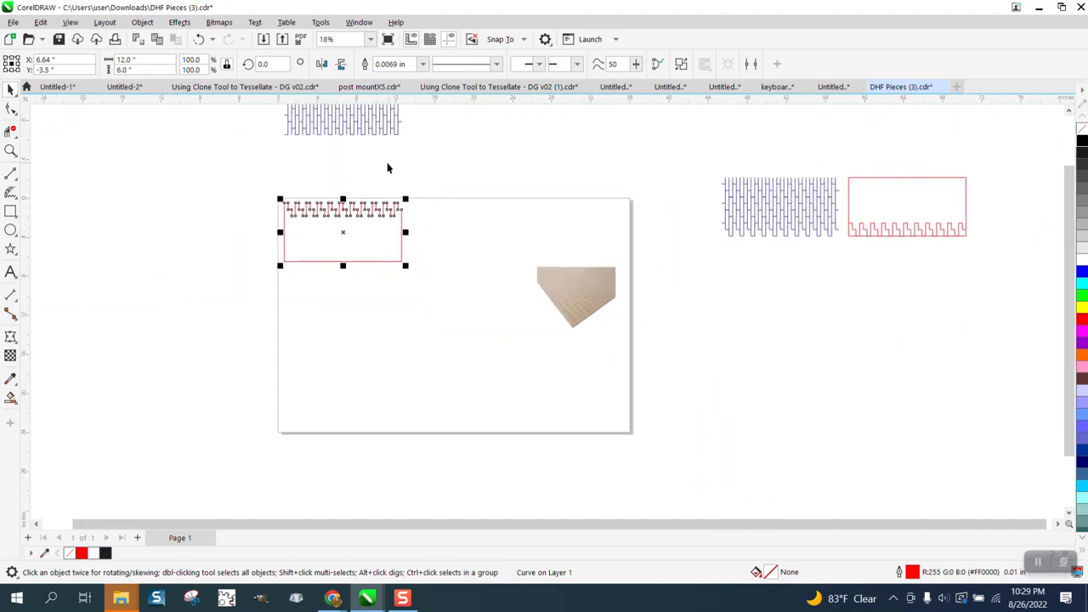
pyautogui.click(362, 206)
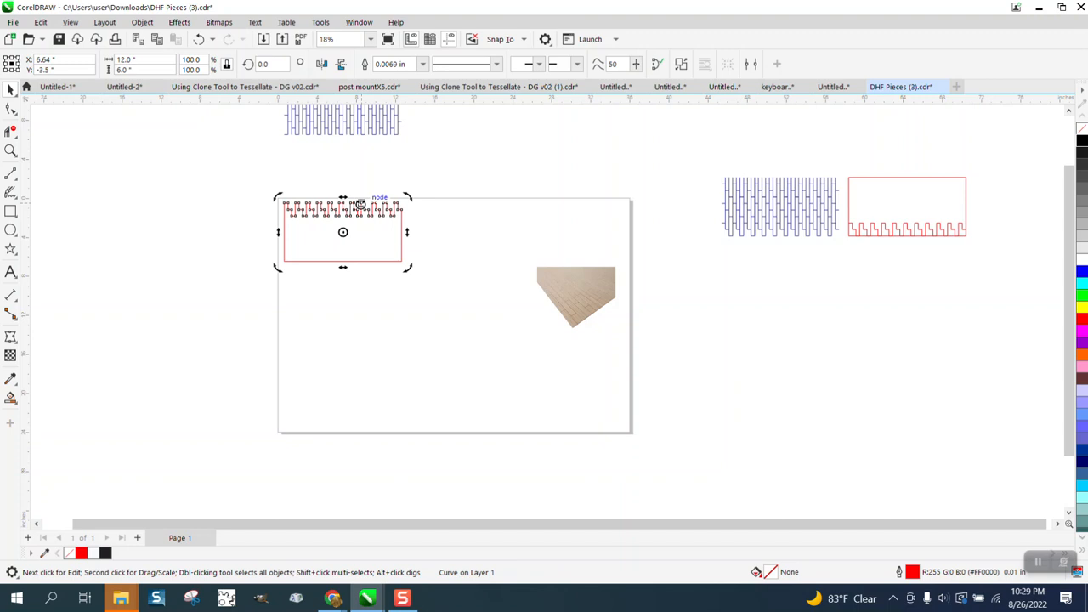
pyautogui.click(360, 125)
pyautogui.press('Down')
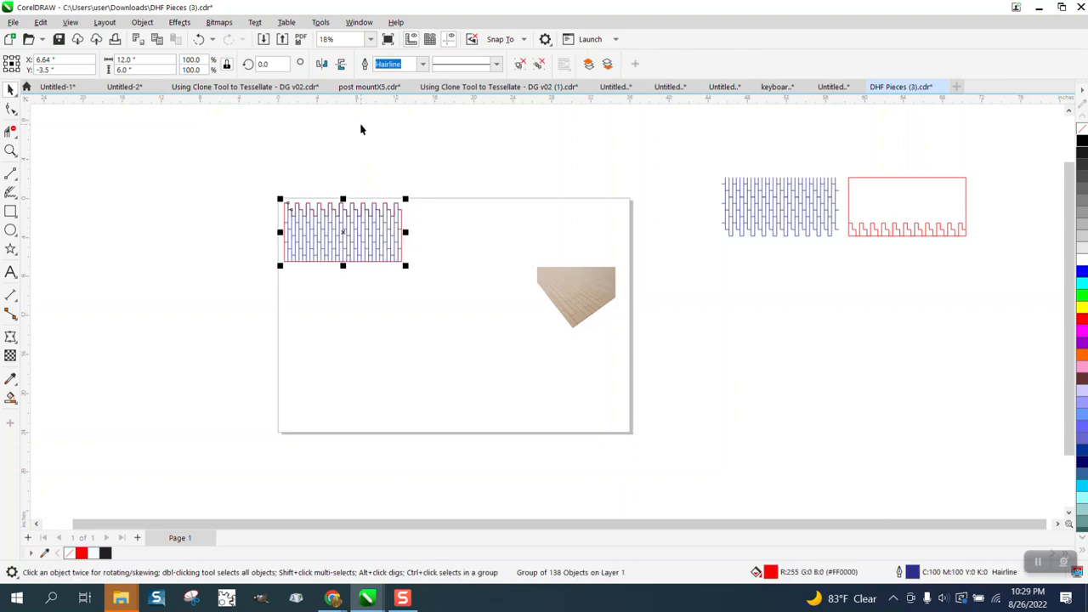
# - Zoom in on the overlaid blue pattern and red outline
pyautogui.click(11, 151)
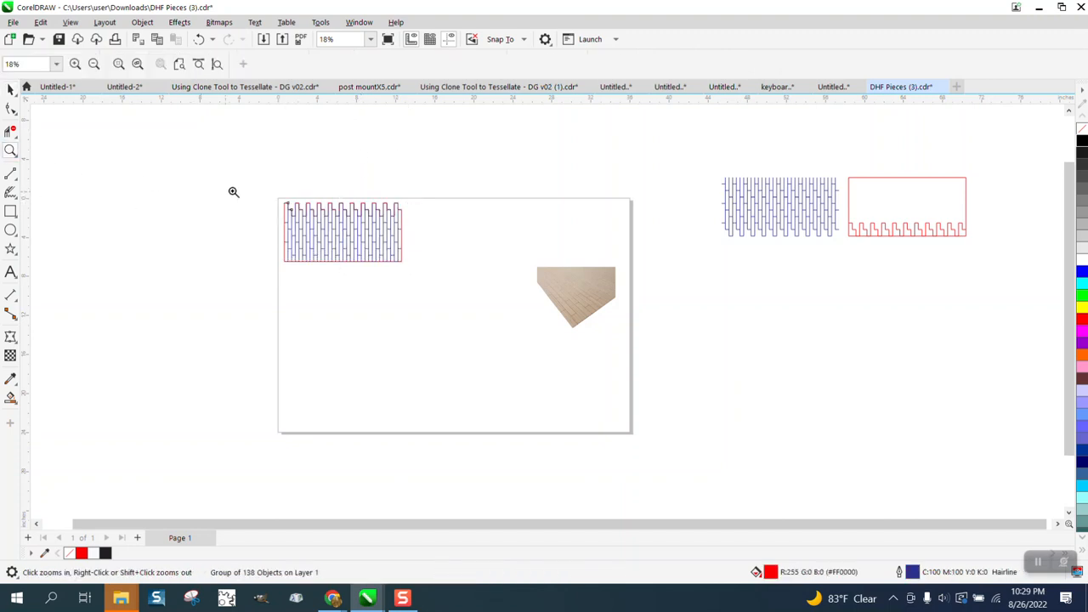
pyautogui.moveTo(234, 194); pyautogui.dragTo(507, 294)
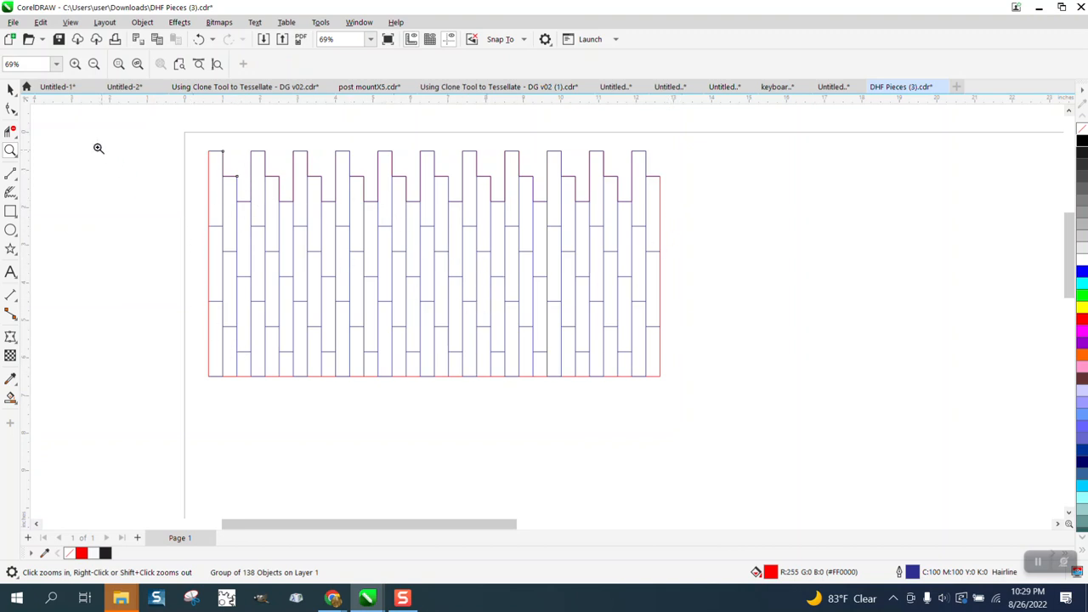
# - Nudge the blue pattern left off the red outline
pyautogui.click(12, 90)
pyautogui.scroll(-2, 481, 327)
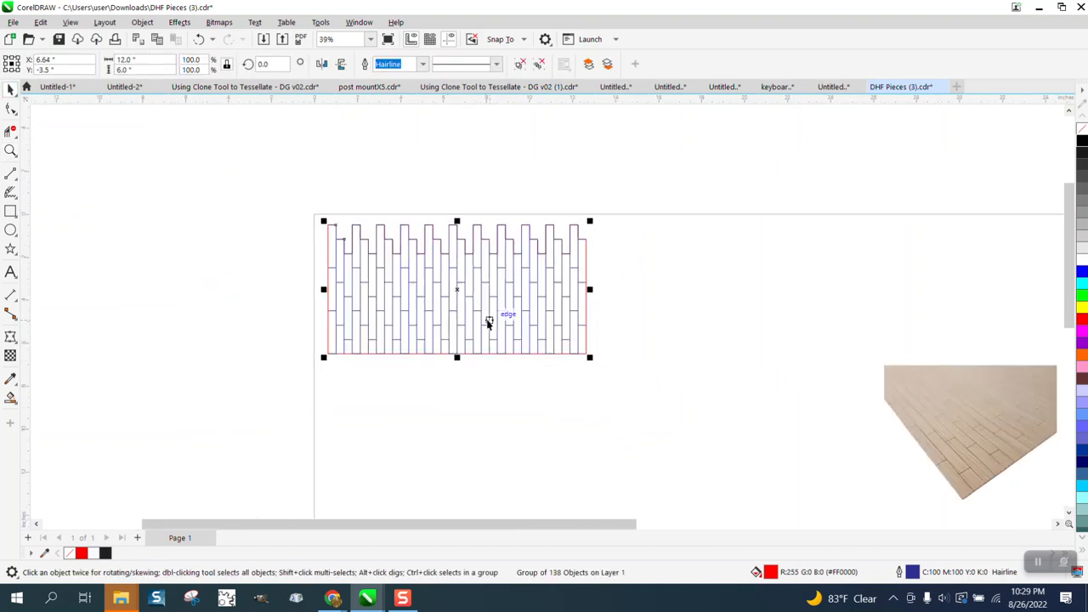
pyautogui.press('Left')
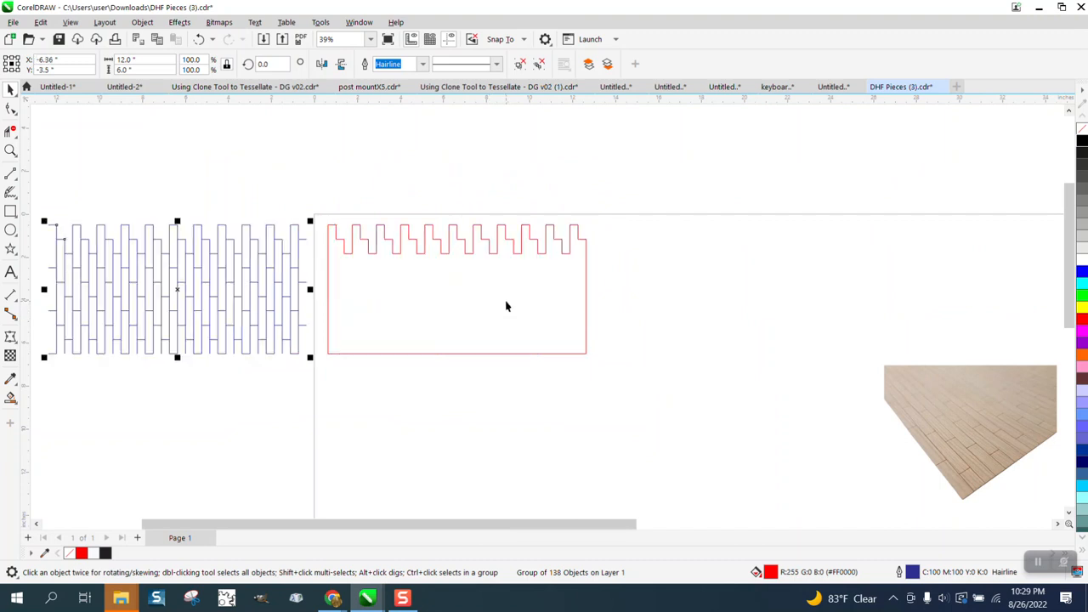
# - Nudge the red outline up off the page and deselect it
pyautogui.click(507, 302)
pyautogui.press('Up')
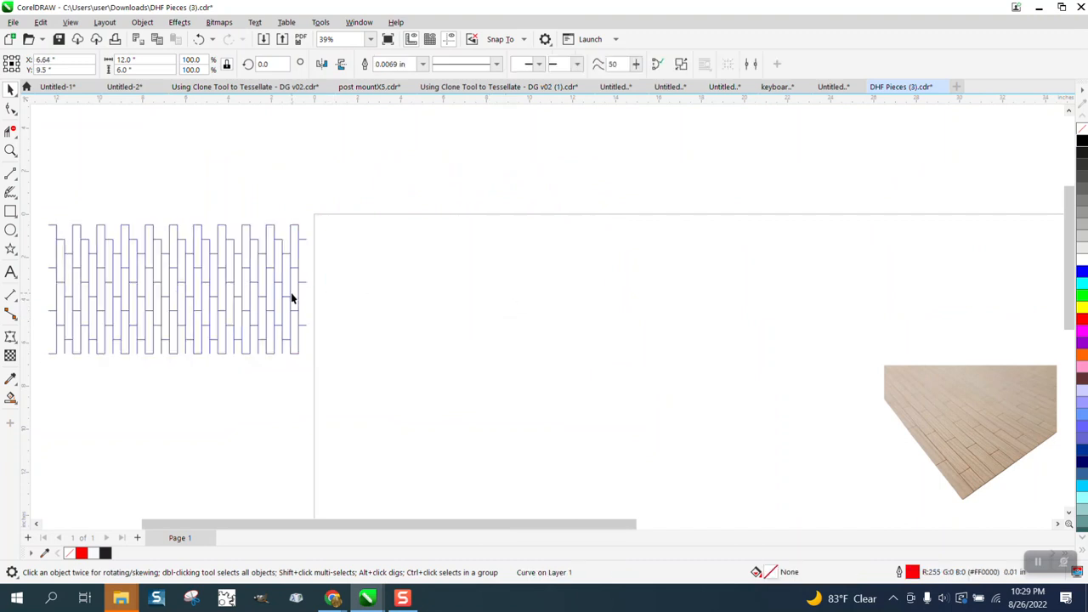
pyautogui.press('Escape')
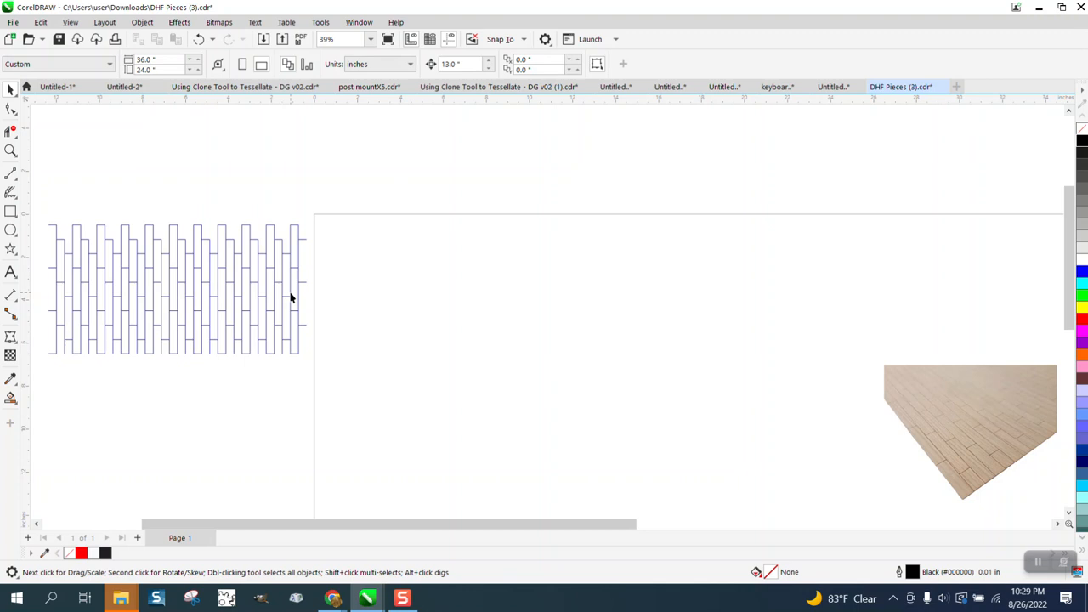
# - Nudge the blue pattern back onto the page and zoom in on it
pyautogui.click(290, 292)
pyautogui.press('Right')
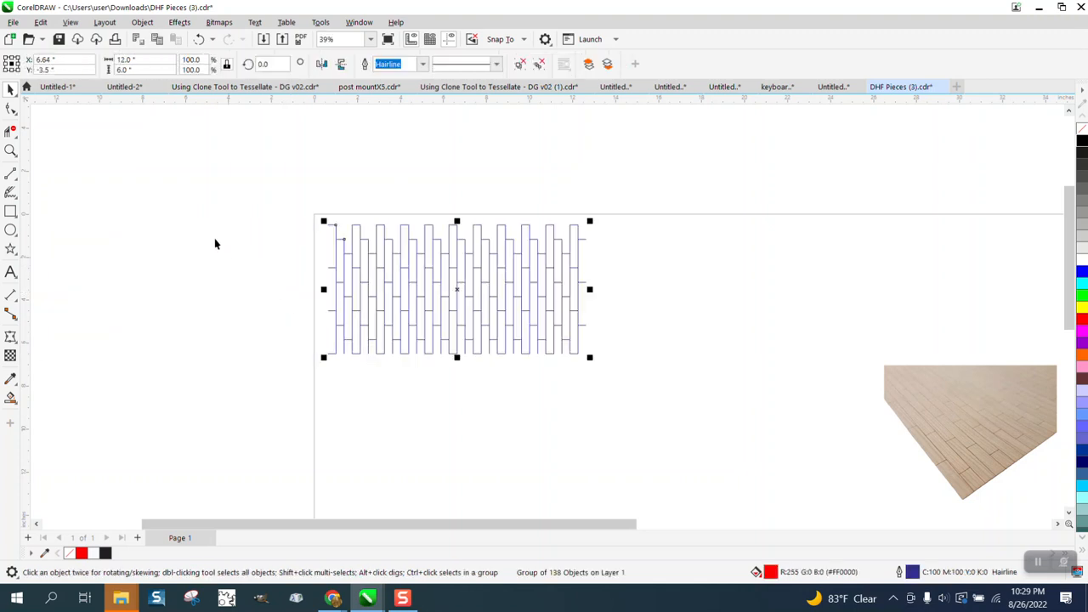
pyautogui.press('z')
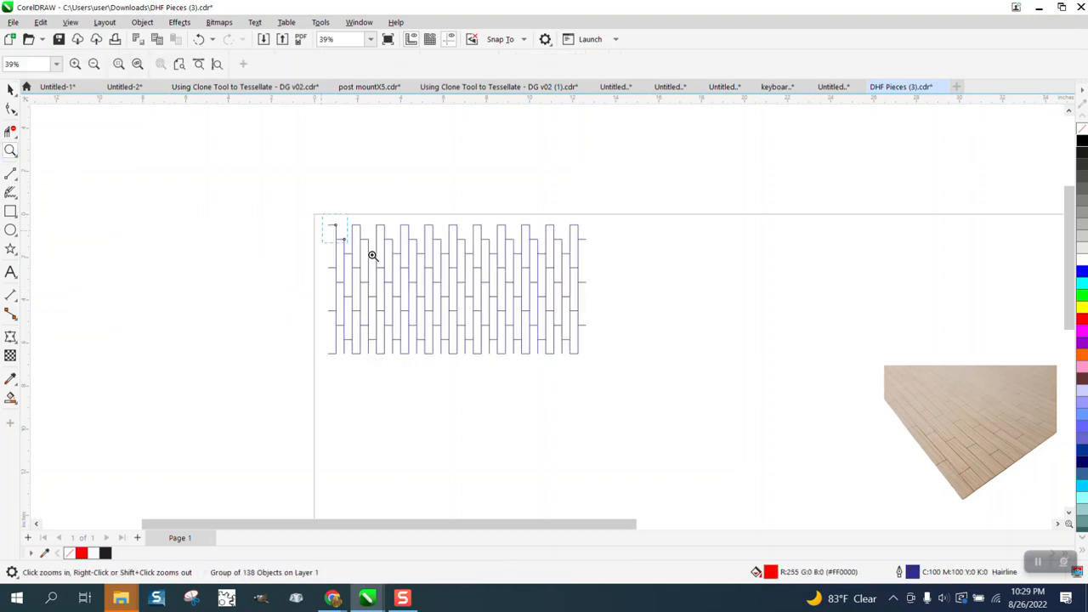
pyautogui.click(669, 392)
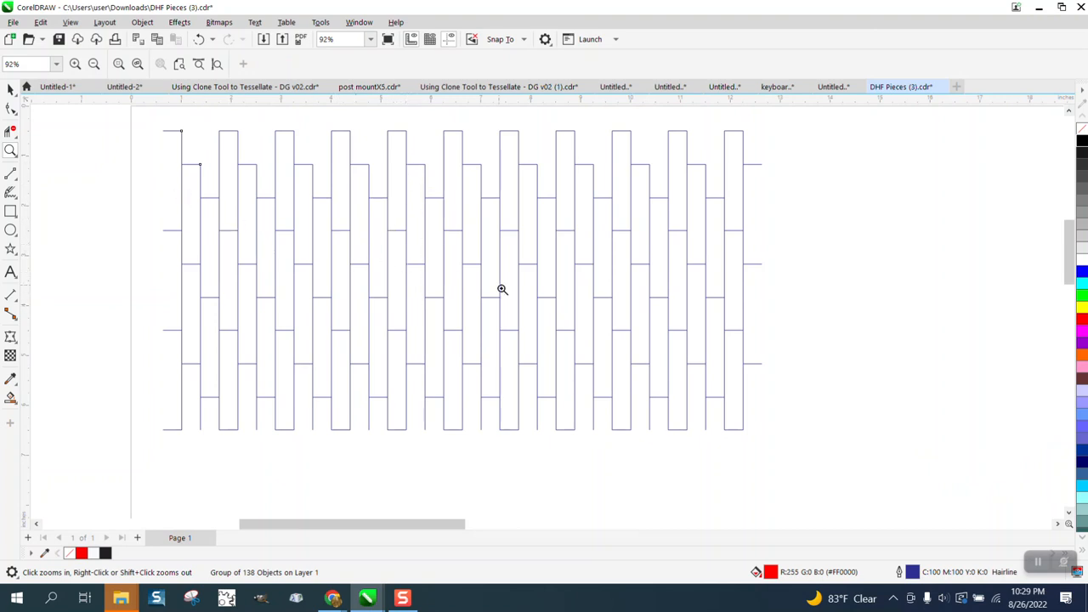
# - Nudge the blue pattern left off the page again
pyautogui.click(10, 89)
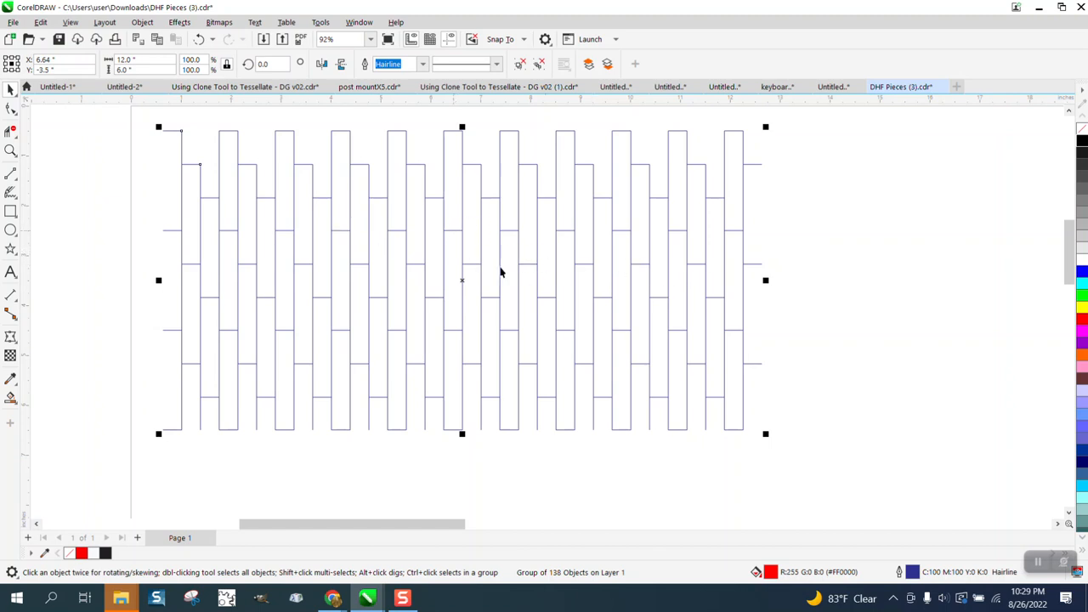
pyautogui.scroll(-1, 478, 275)
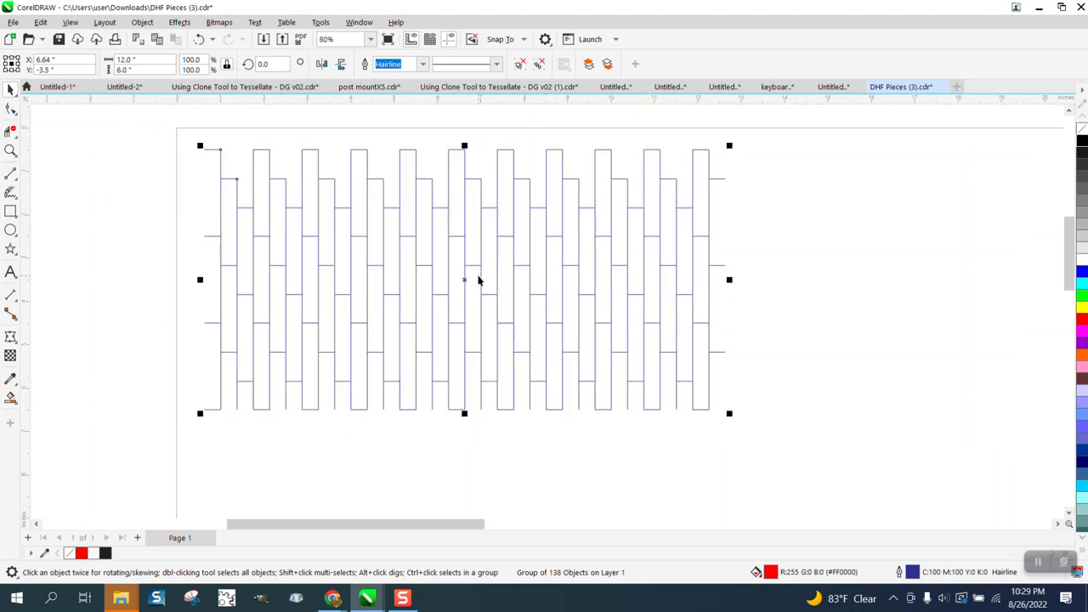
pyautogui.scroll(-2, 476, 279)
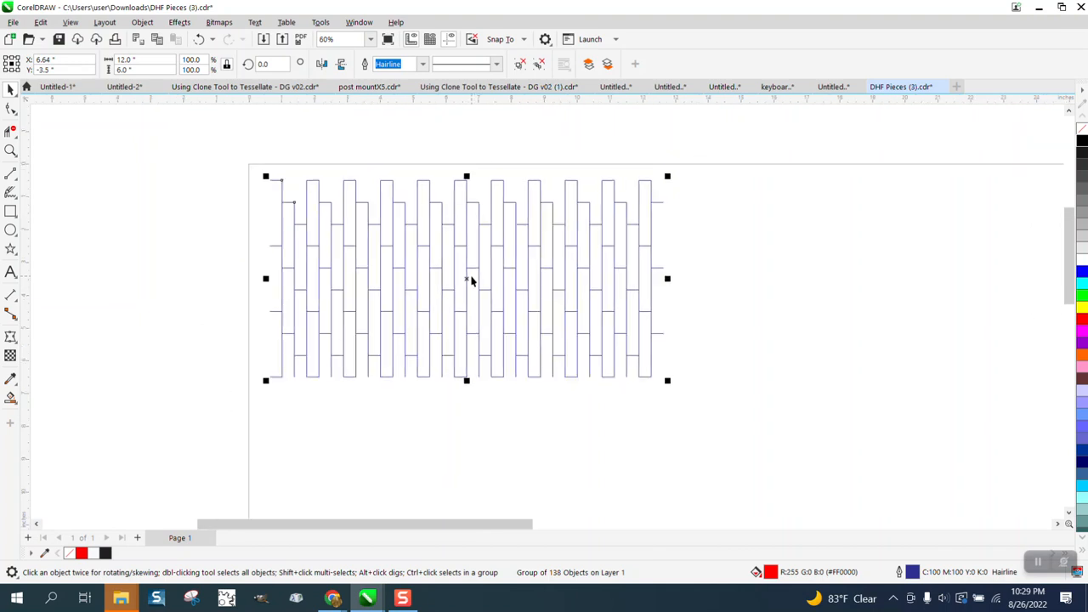
pyautogui.press('Left')
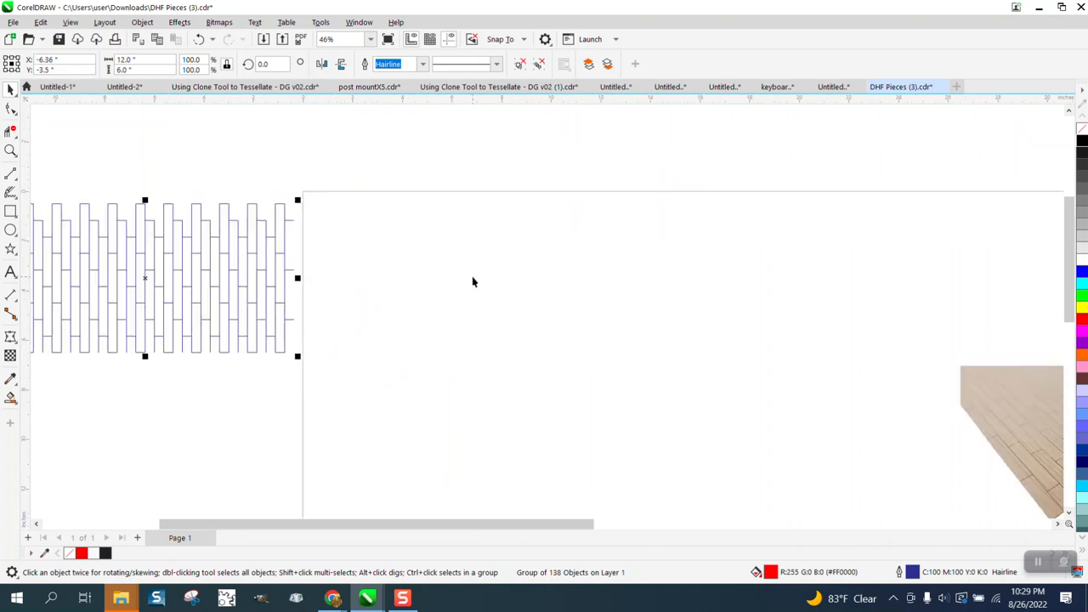
# - Nudge the red outline back down into the page's top-left corner
pyautogui.scroll(-3, 473, 281)
pyautogui.click(458, 134)
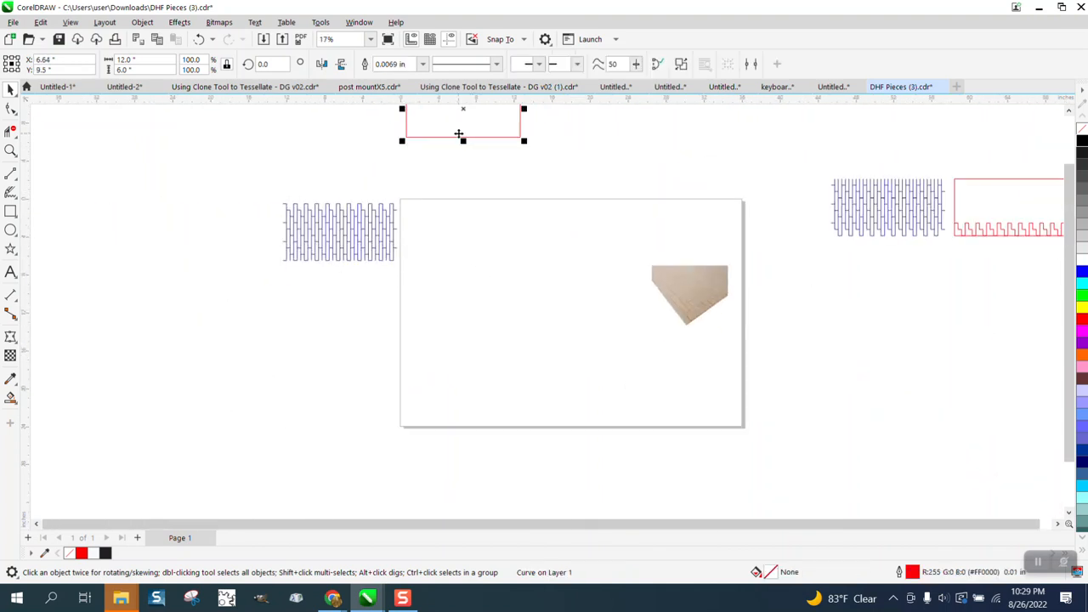
pyautogui.press('Down')
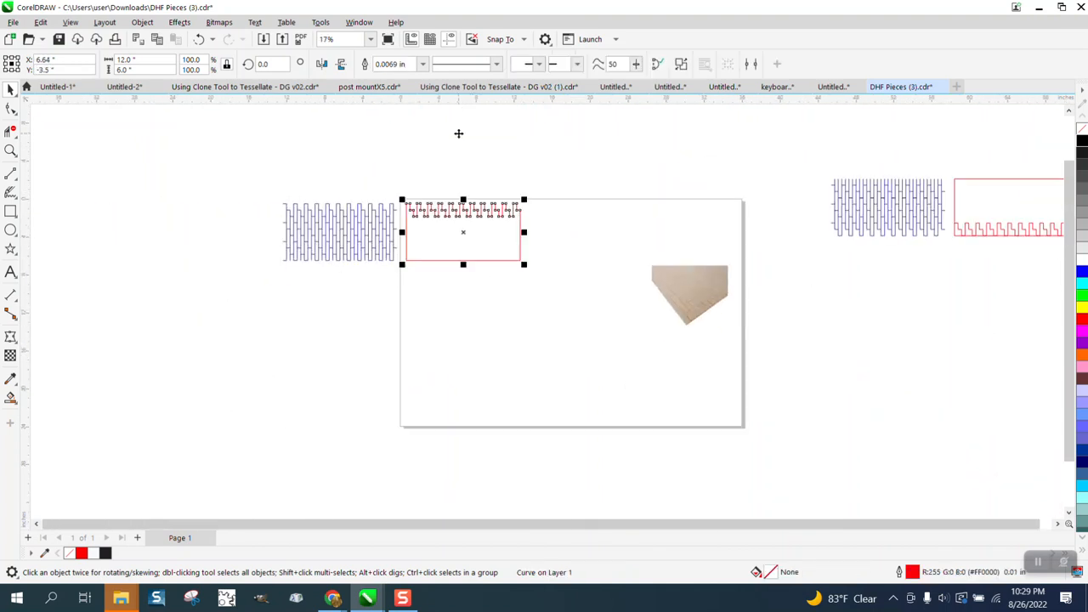
# - Zoom in on the red outline and select it
pyautogui.click(10, 150)
pyautogui.moveTo(381, 193); pyautogui.dragTo(587, 299)
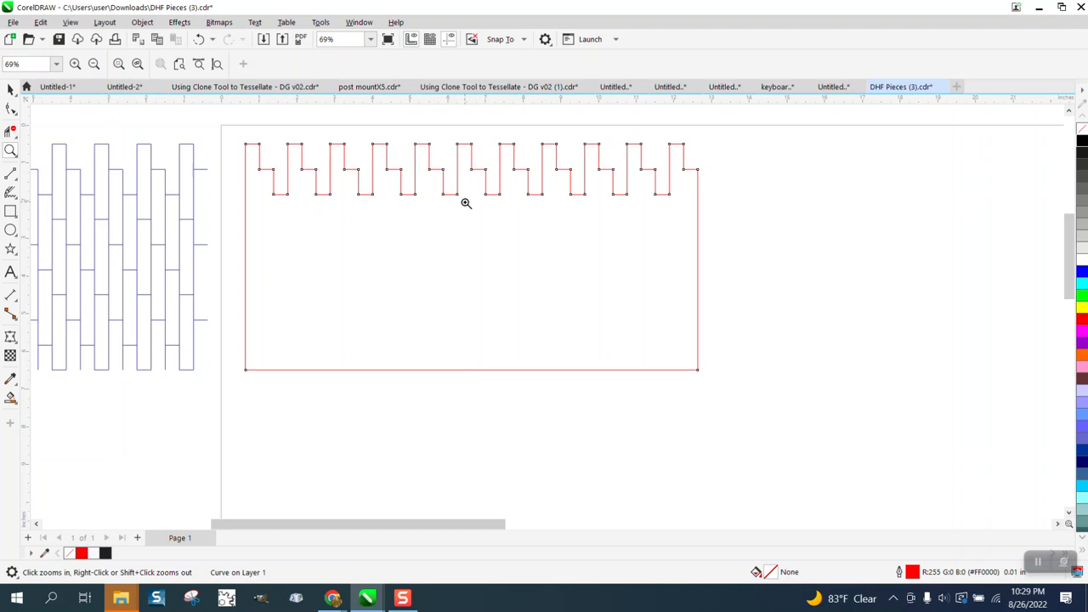
pyautogui.click(14, 90)
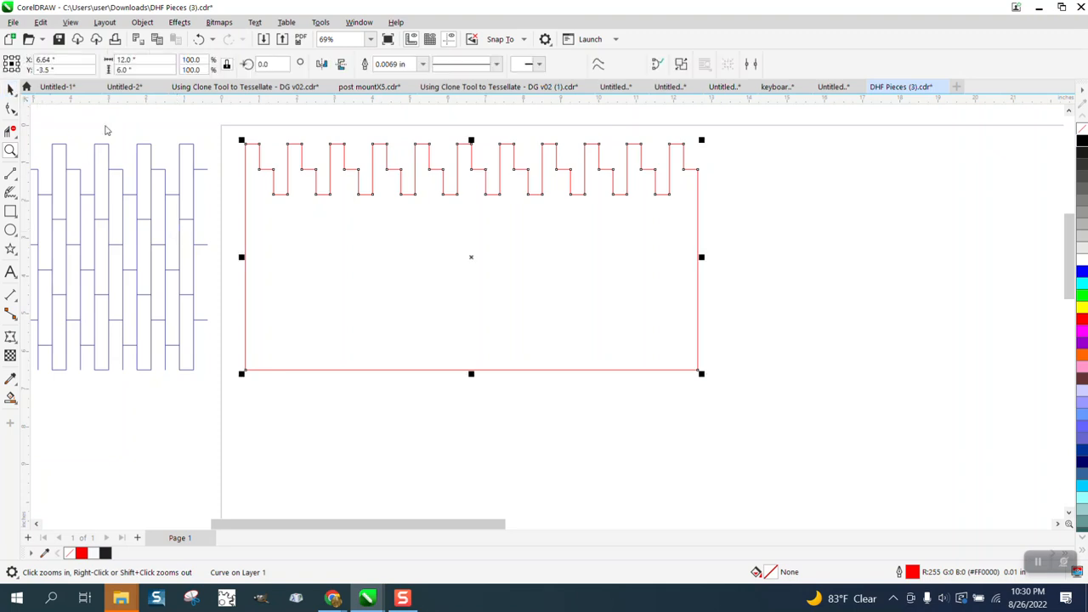
pyautogui.click(144, 149)
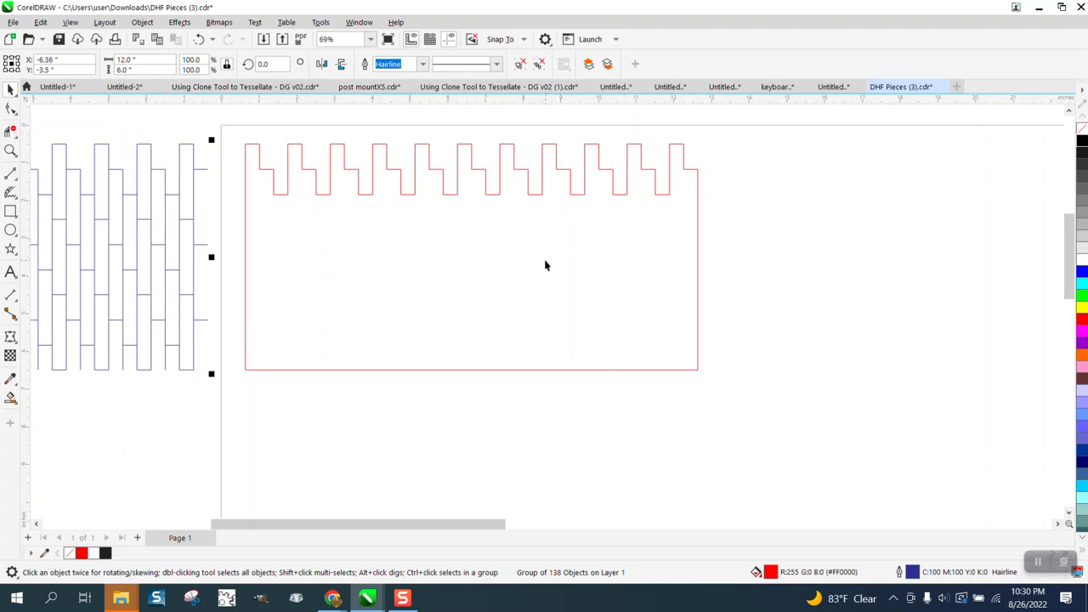
pyautogui.scroll(-1, 546, 266)
pyautogui.click(241, 254)
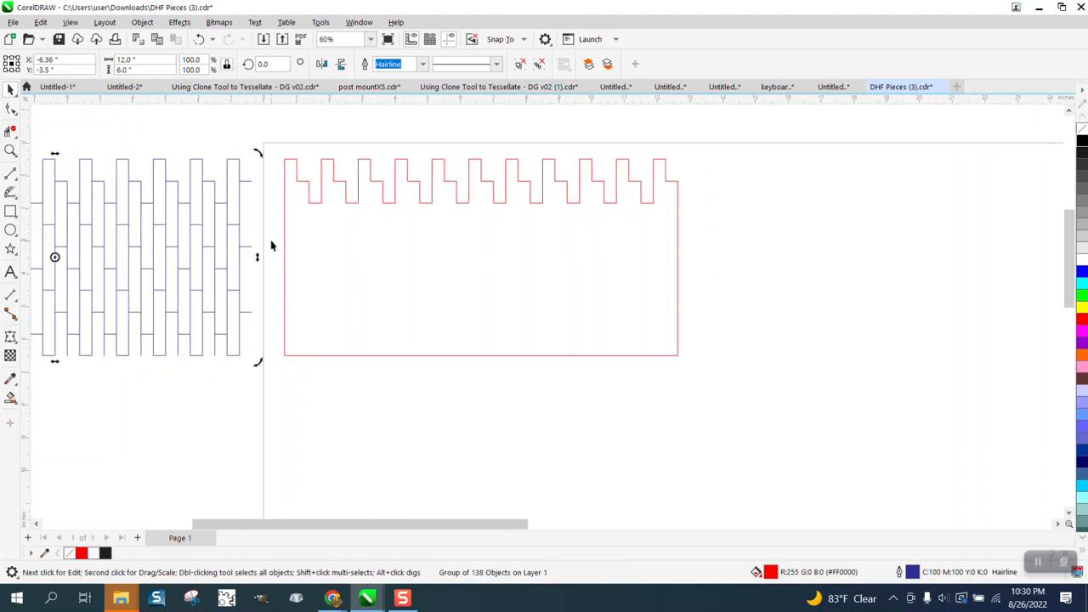
pyautogui.click(271, 245)
# - Move the wood-floor photo onto the page's right side
pyautogui.scroll(-2, 270, 244)
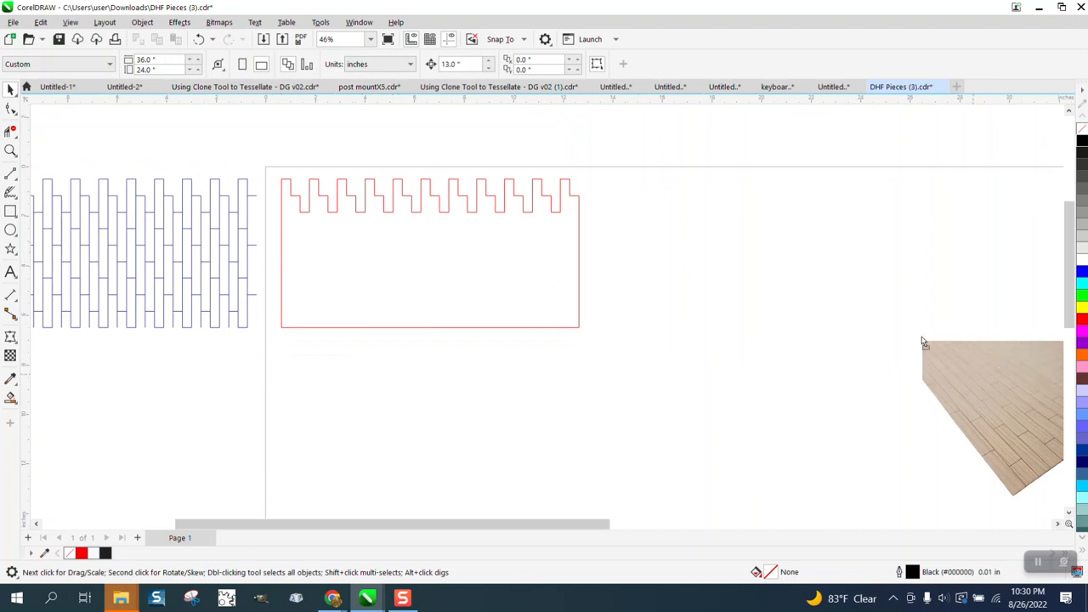
pyautogui.moveTo(974, 379); pyautogui.dragTo(878, 281)
# - Select the blue pattern and nudge it right onto the page so it overlays the red outline
pyautogui.scroll(-1, 469, 261)
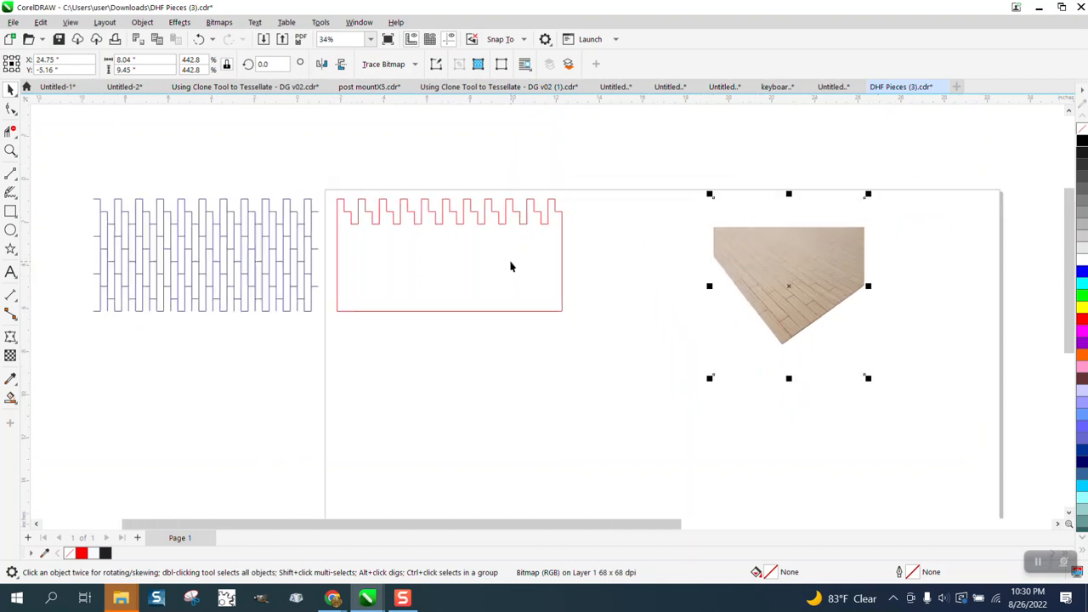
pyautogui.click(259, 250)
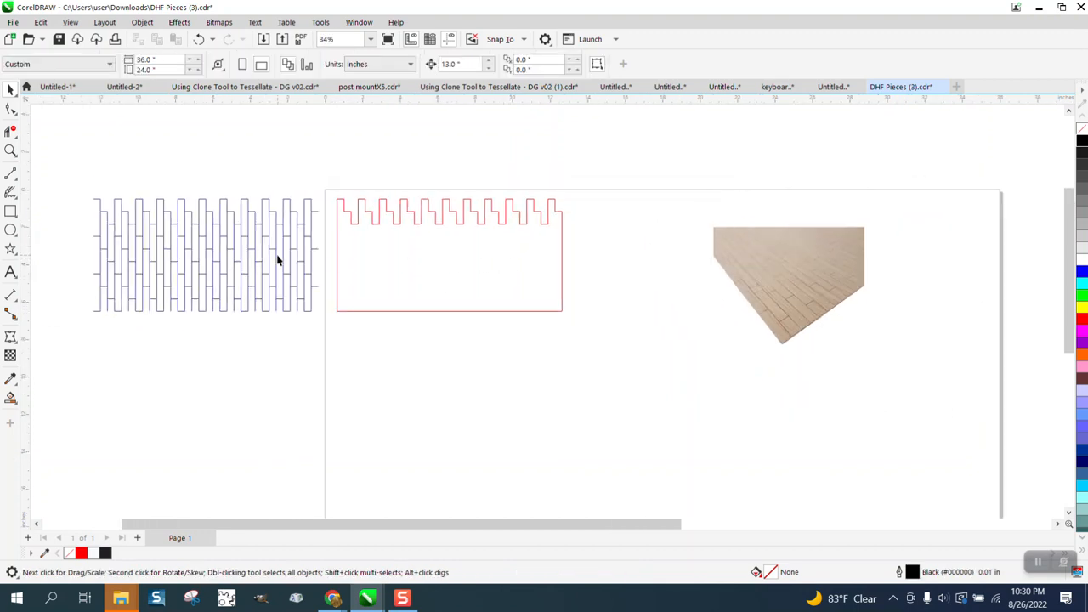
pyautogui.click(277, 255)
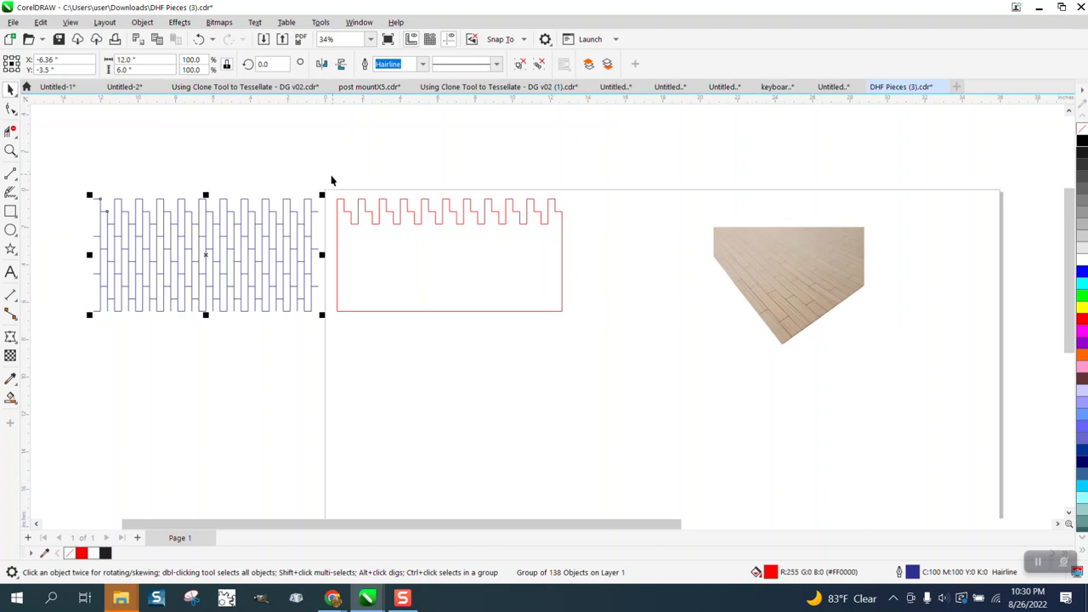
pyautogui.scroll(-1, 408, 211)
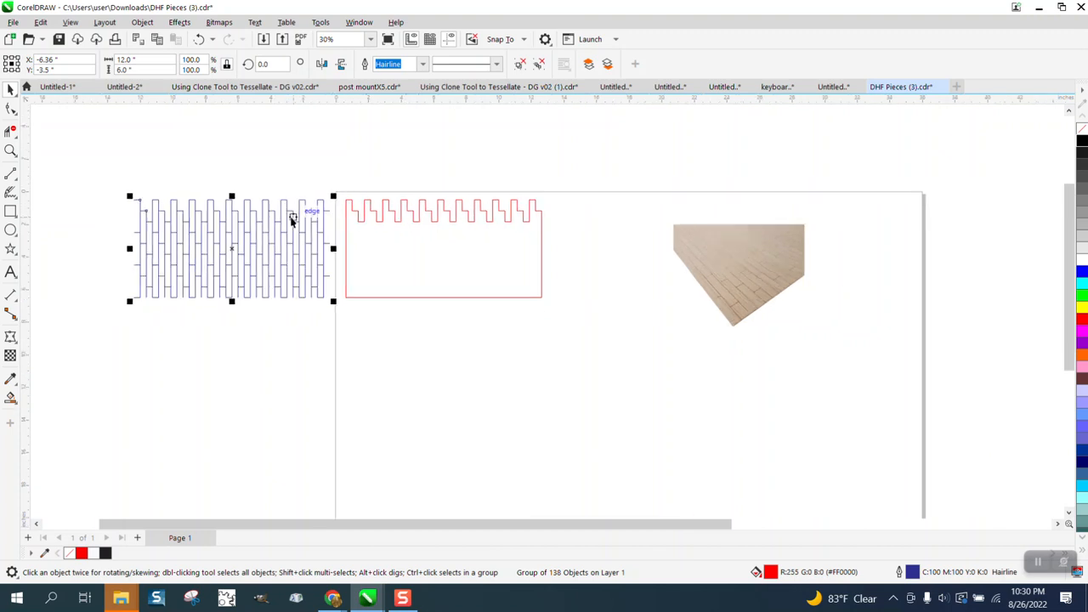
pyautogui.press('Right')
# - Select the overlapping blue pattern and red outline together and move them down the page
pyautogui.moveTo(357, 188); pyautogui.dragTo(588, 348)
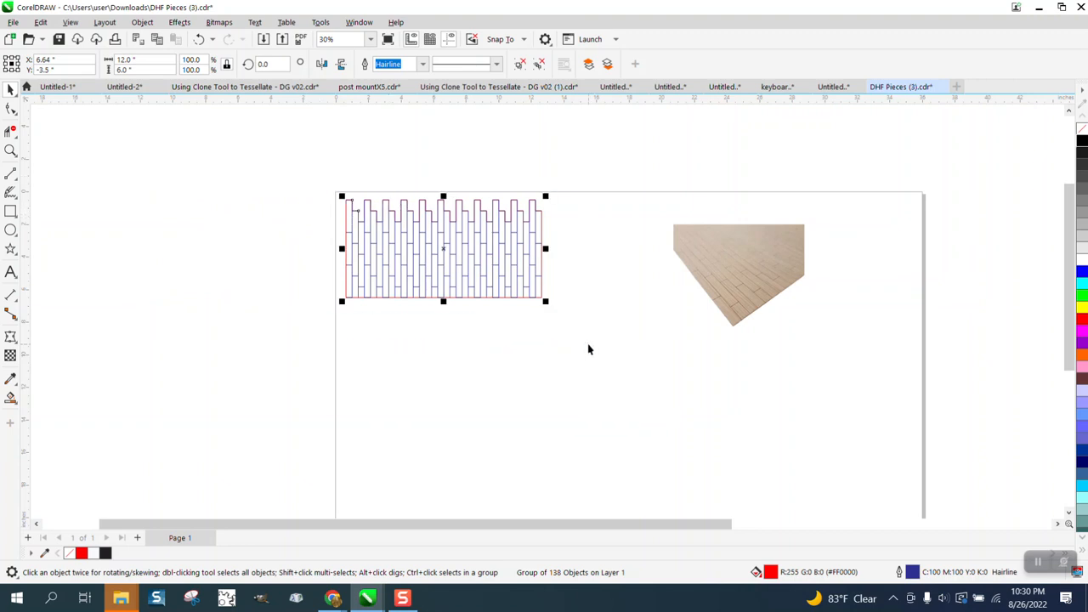
pyautogui.press('Down')
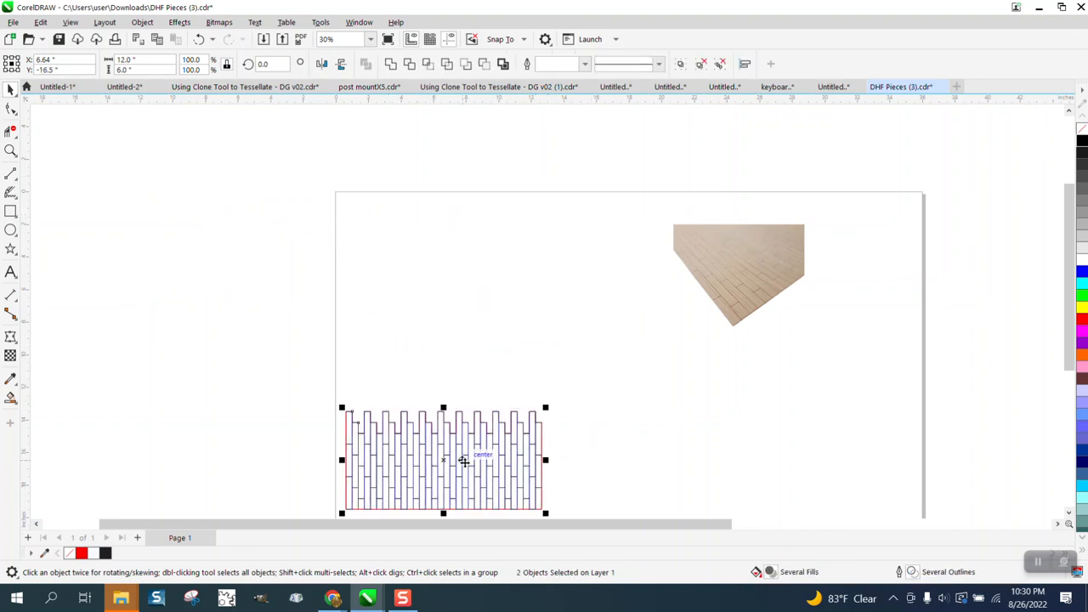
# - Duplicate the pattern-and-outline pair to the page top and stack the other pair directly beneath it
pyautogui.moveTo(449, 462); pyautogui.dragTo(439, 258)
pyautogui.moveTo(313, 389); pyautogui.dragTo(558, 516)
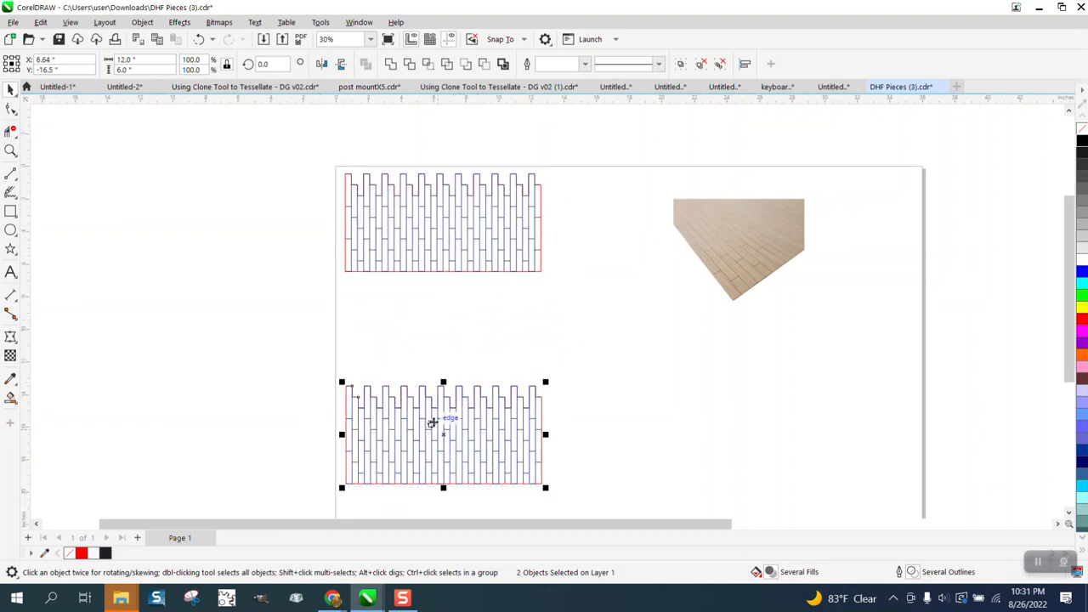
pyautogui.moveTo(447, 430); pyautogui.dragTo(442, 321)
# - Nudge each of the two red outlines left off the page, one at a time
pyautogui.click(325, 305)
pyautogui.click(344, 264)
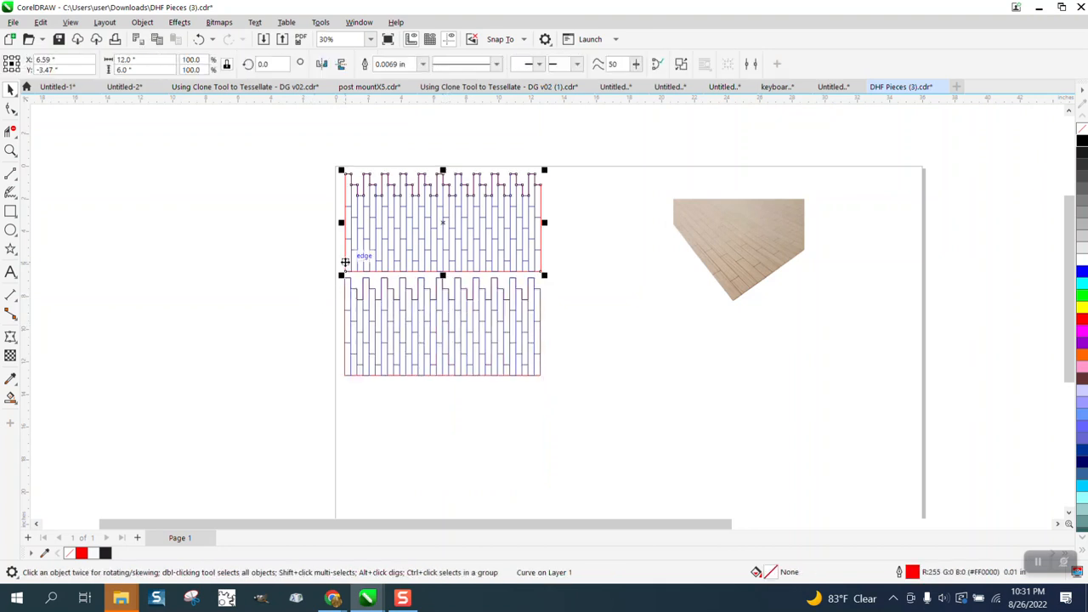
pyautogui.press('Left')
pyautogui.click(345, 292)
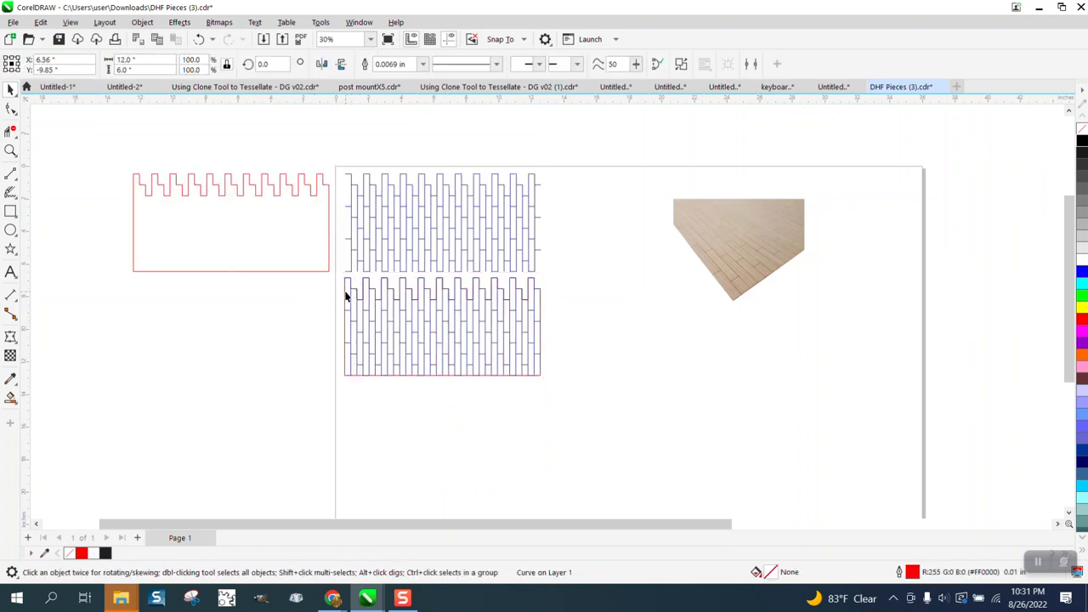
pyautogui.press('Left')
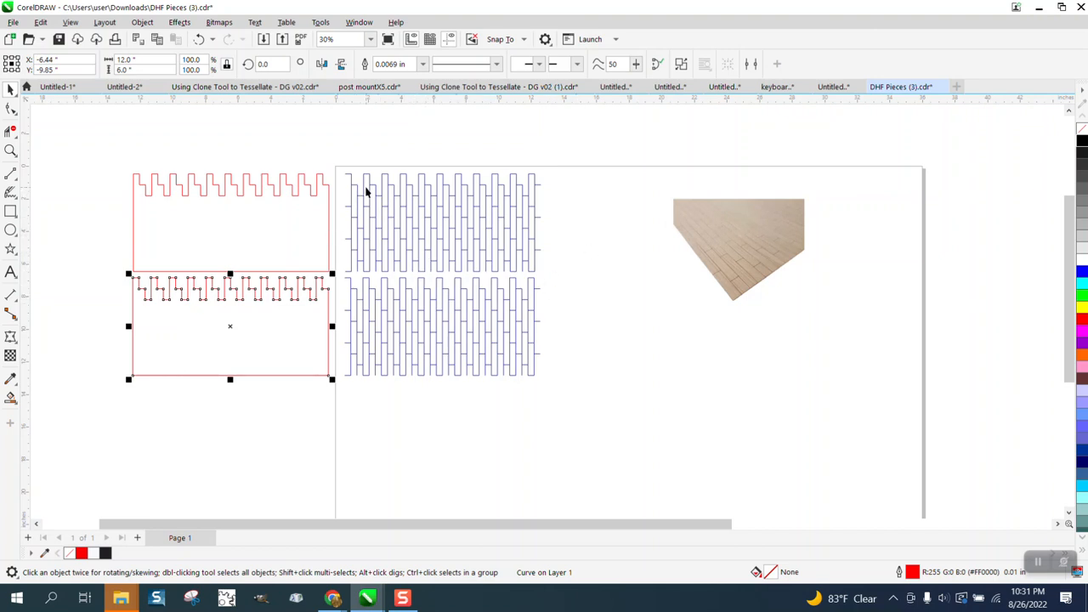
# - Select both blue patterns and nudge them off the page
pyautogui.moveTo(342, 136); pyautogui.dragTo(578, 411)
pyautogui.press('Up')
pyautogui.press('Up')
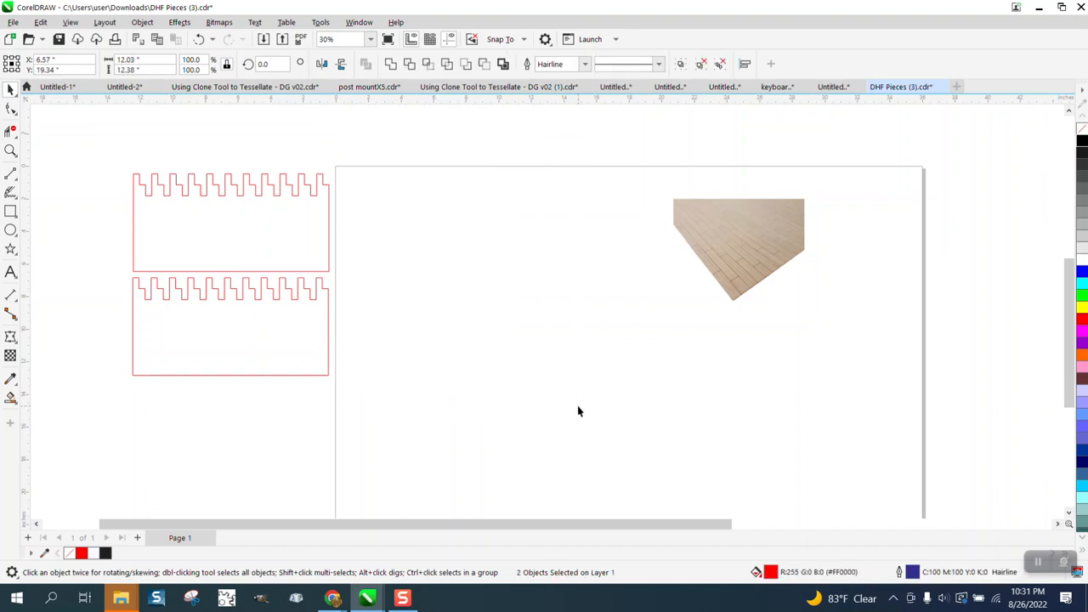
# - Select both red outlines and nudge them back right onto the page's top-left
pyautogui.moveTo(459, 391); pyautogui.dragTo(459, 391)
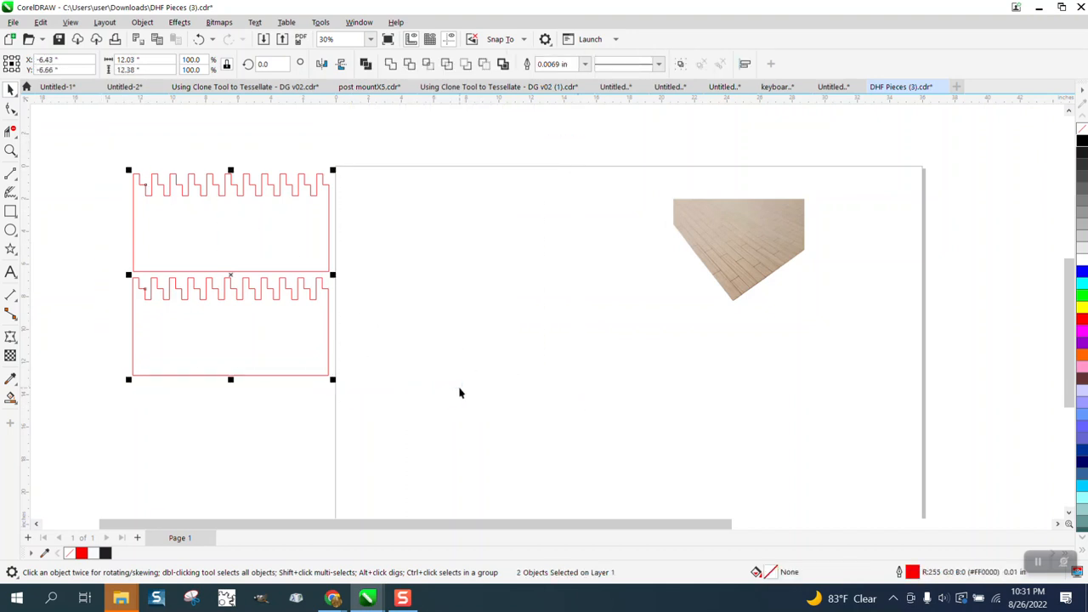
pyautogui.press('Right')
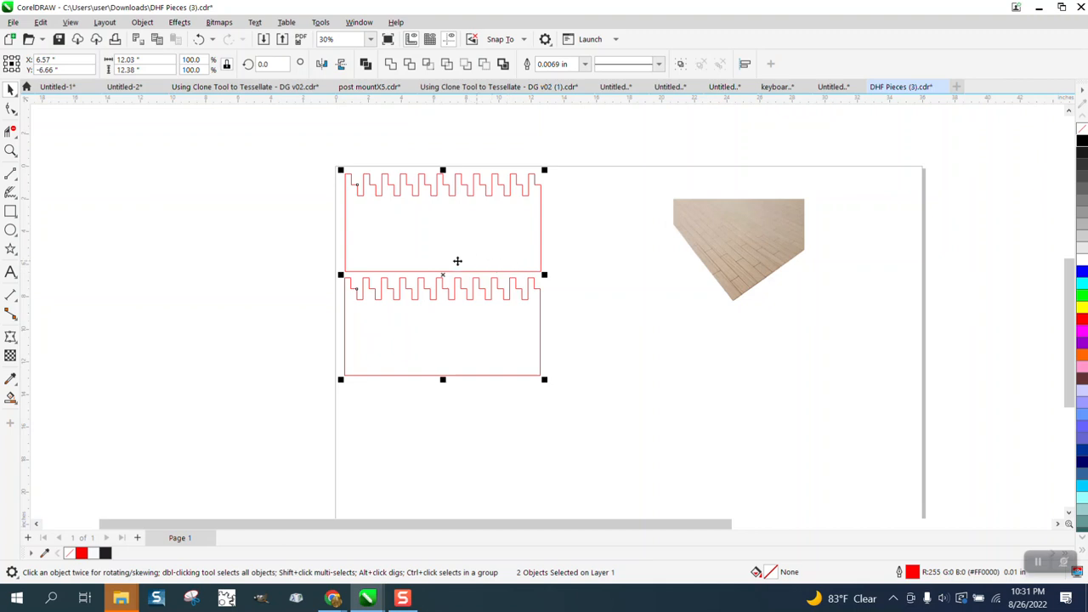
# - Zoom in to examine the wood-floor photo's edge closely, then zoom onto the two red outlines
pyautogui.scroll(-2, 488, 261)
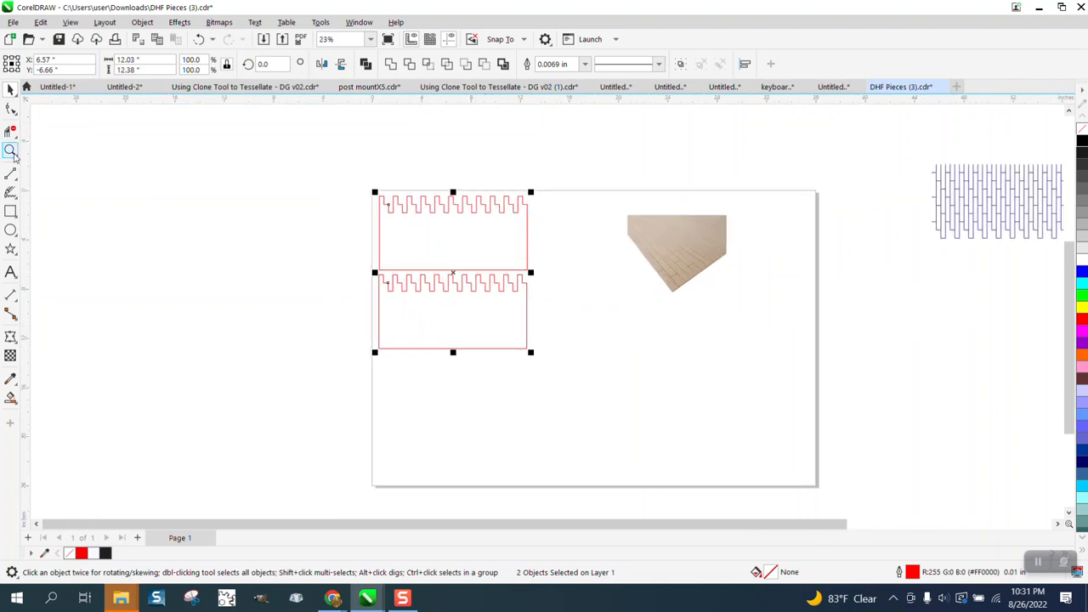
pyautogui.click(12, 151)
pyautogui.moveTo(629, 204); pyautogui.dragTo(762, 316)
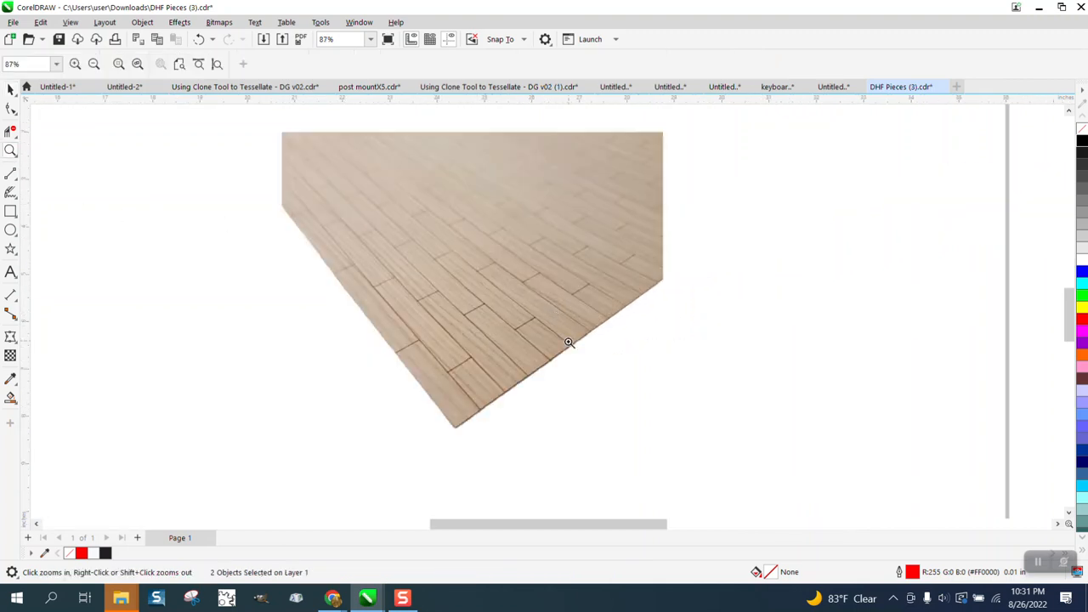
pyautogui.moveTo(510, 325); pyautogui.dragTo(597, 372)
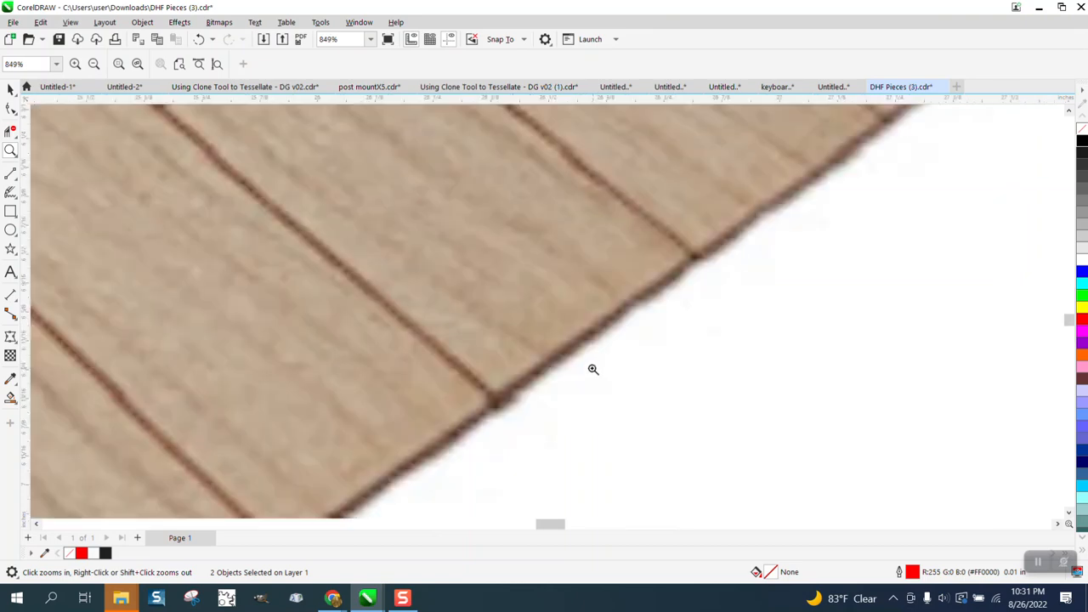
pyautogui.scroll(-3, 593, 370)
pyautogui.scroll(-5, 561, 359)
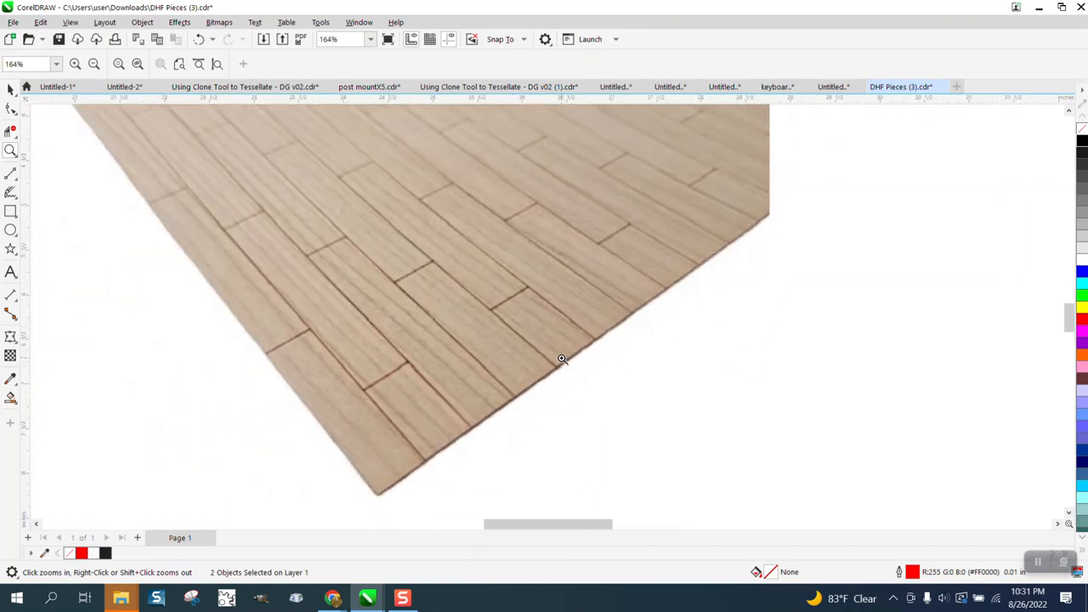
pyautogui.scroll(-1, 498, 330)
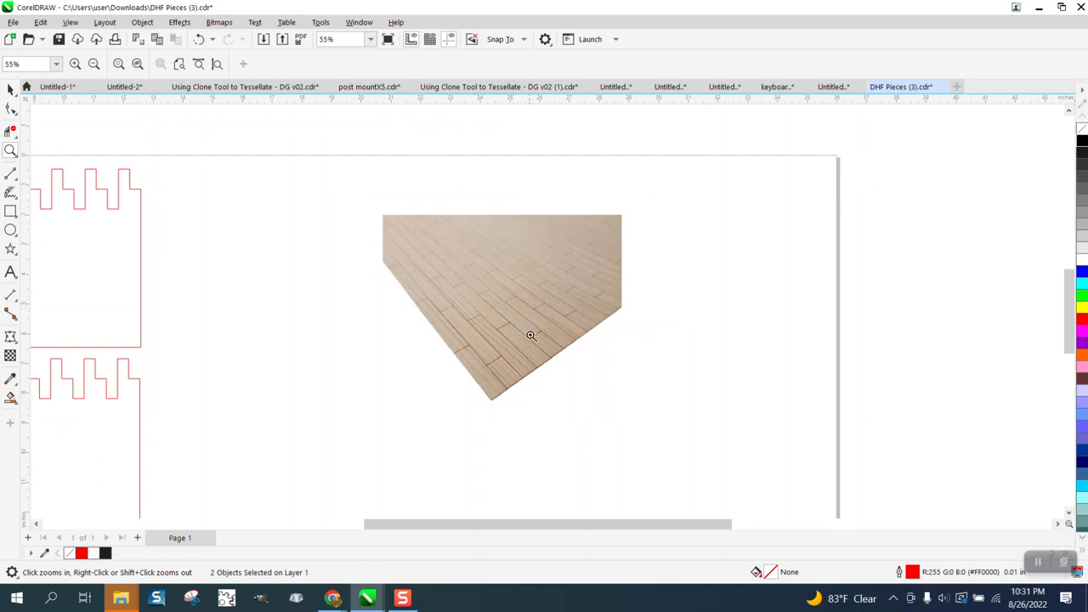
pyautogui.scroll(-2, 479, 284)
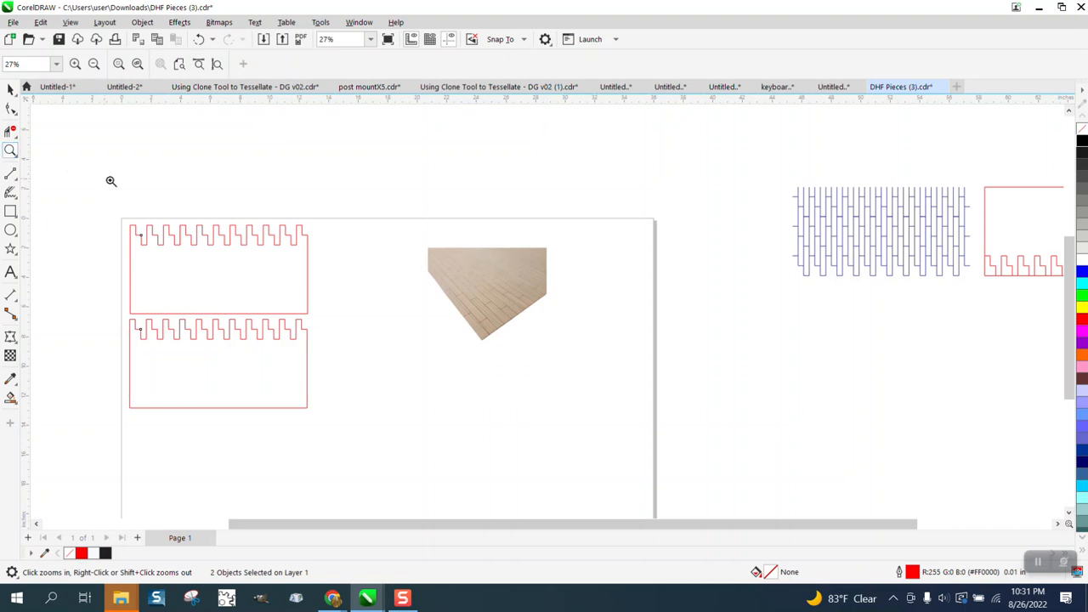
pyautogui.moveTo(120, 200); pyautogui.dragTo(382, 417)
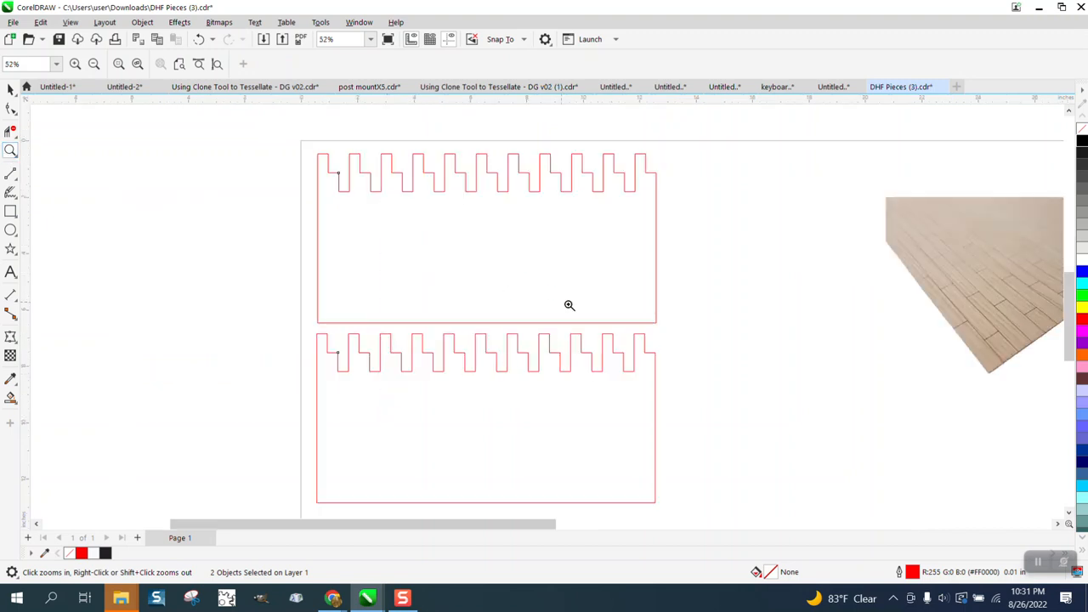